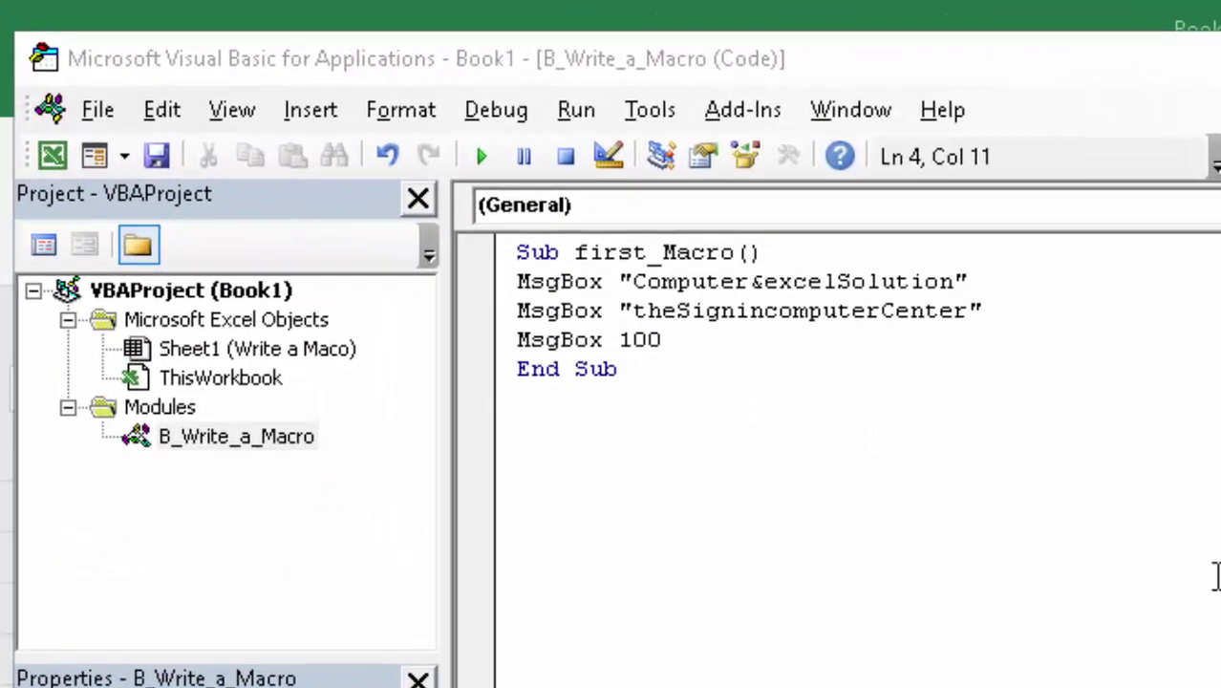
# - Run first_Macro with F5 and dismiss its messages: Computer&excelSolution, theSignincomputerCenter, then 100
pyautogui.click(774, 425)
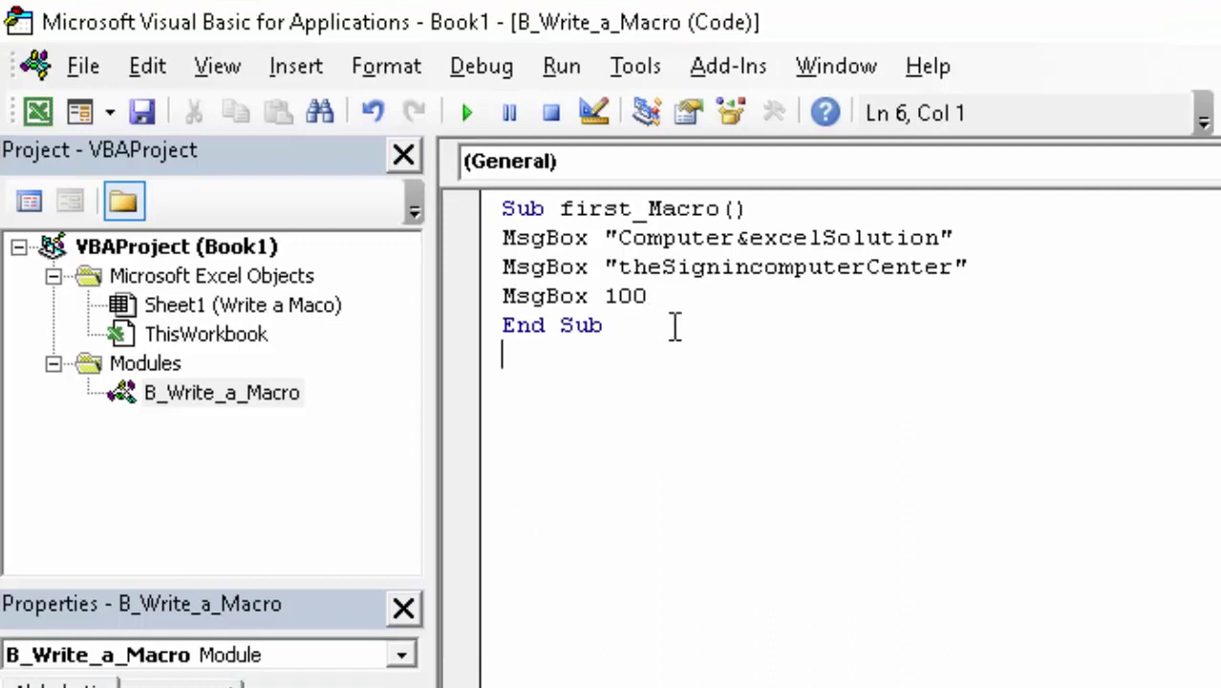
pyautogui.click(689, 371)
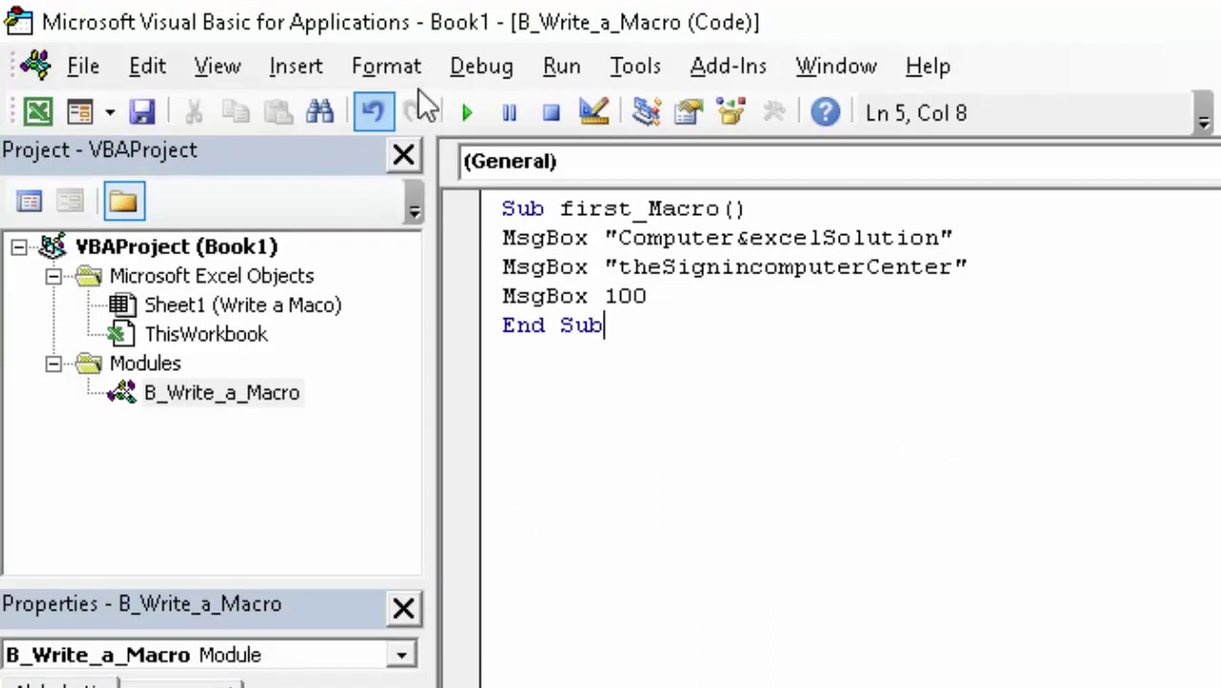
pyautogui.click(555, 76)
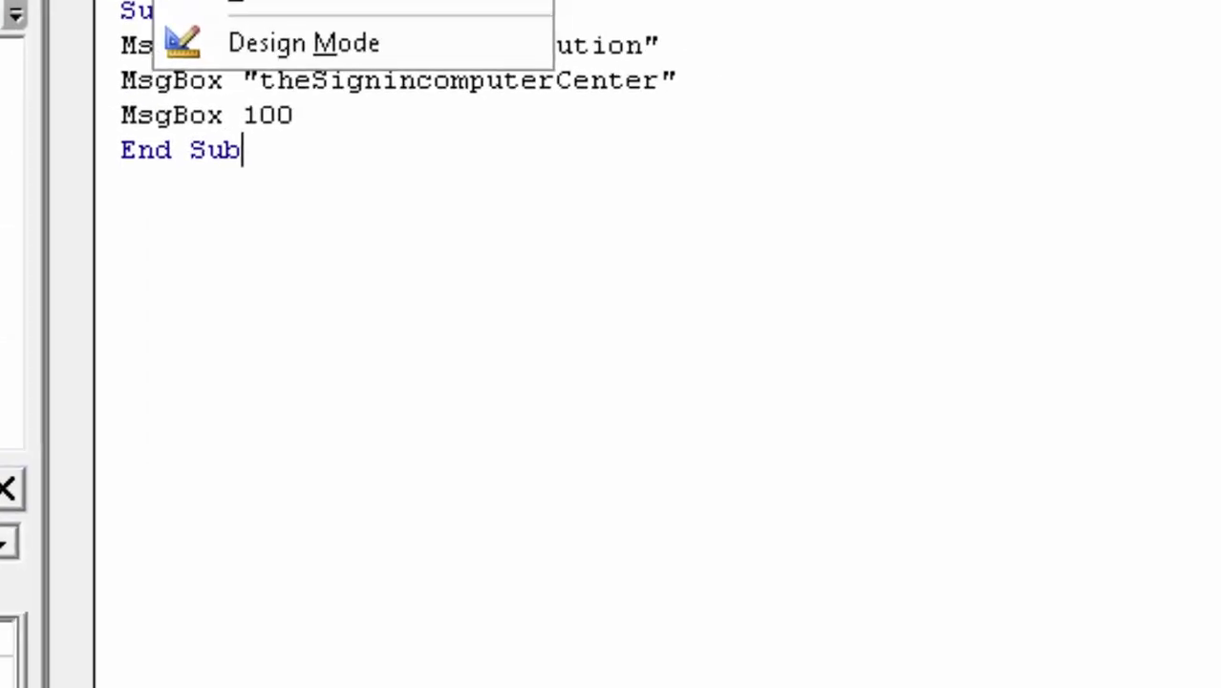
pyautogui.press('F5')
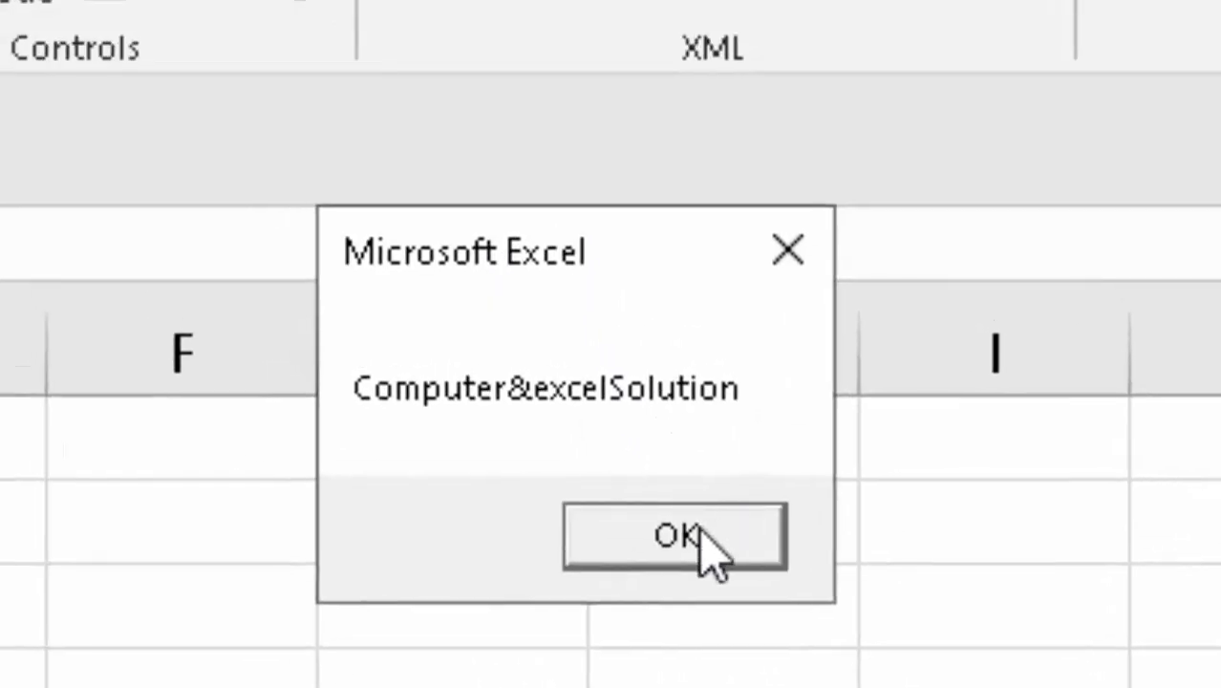
pyautogui.click(700, 524)
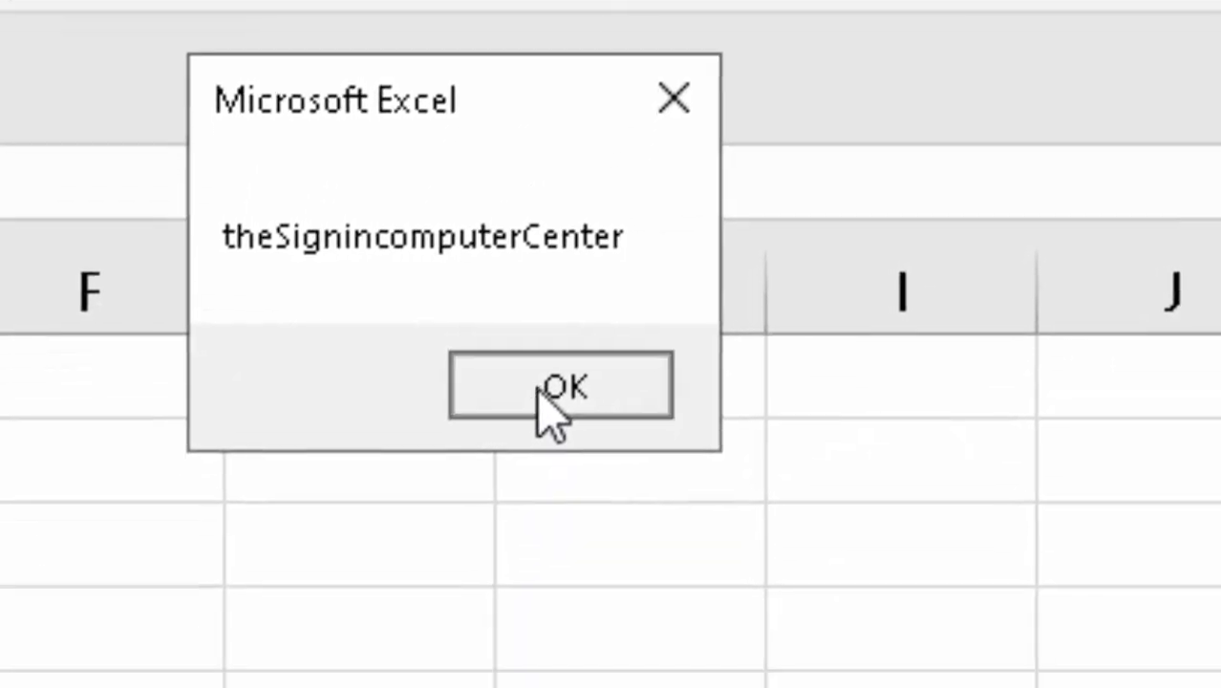
pyautogui.click(538, 390)
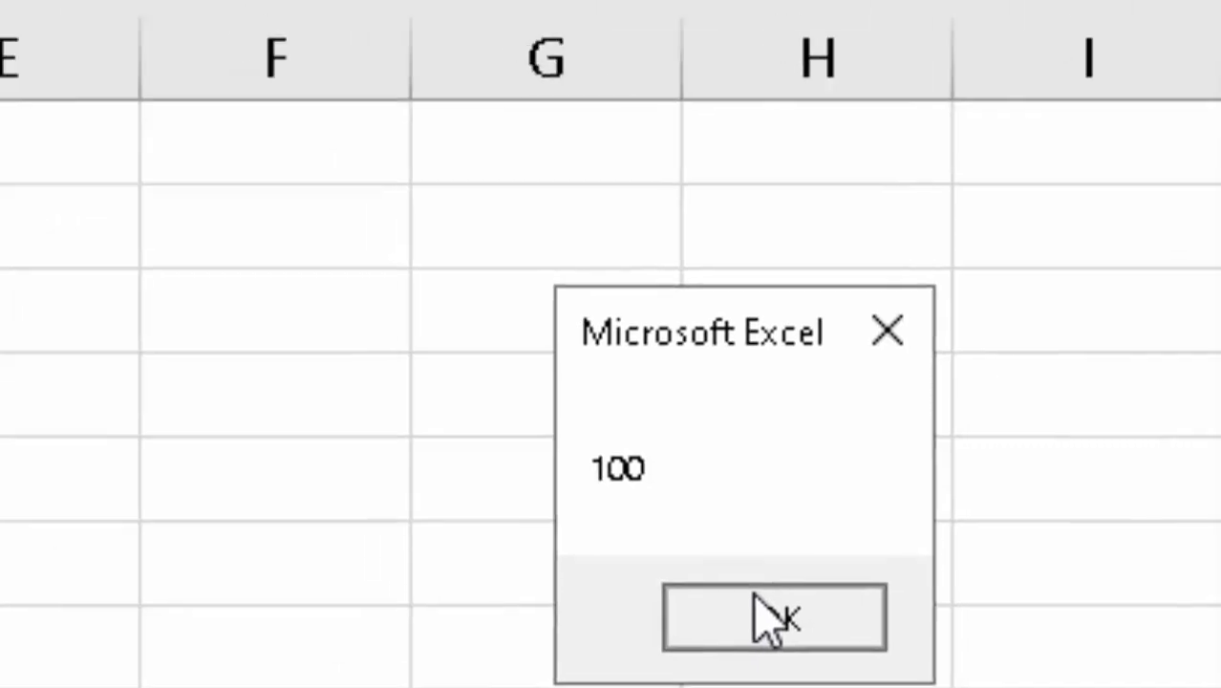
pyautogui.click(648, 516)
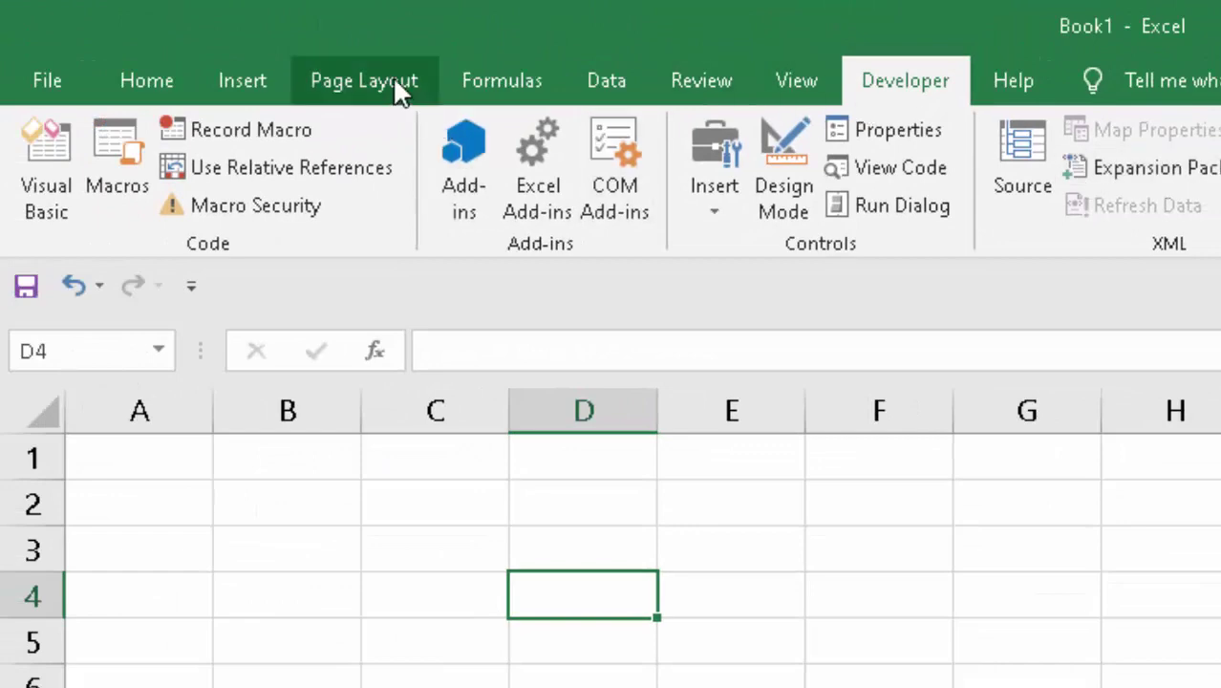
# - Keep the Developer tab checked in Customize the Ribbon, then launch the Visual Basic editor
pyautogui.rightClick(428, 76)
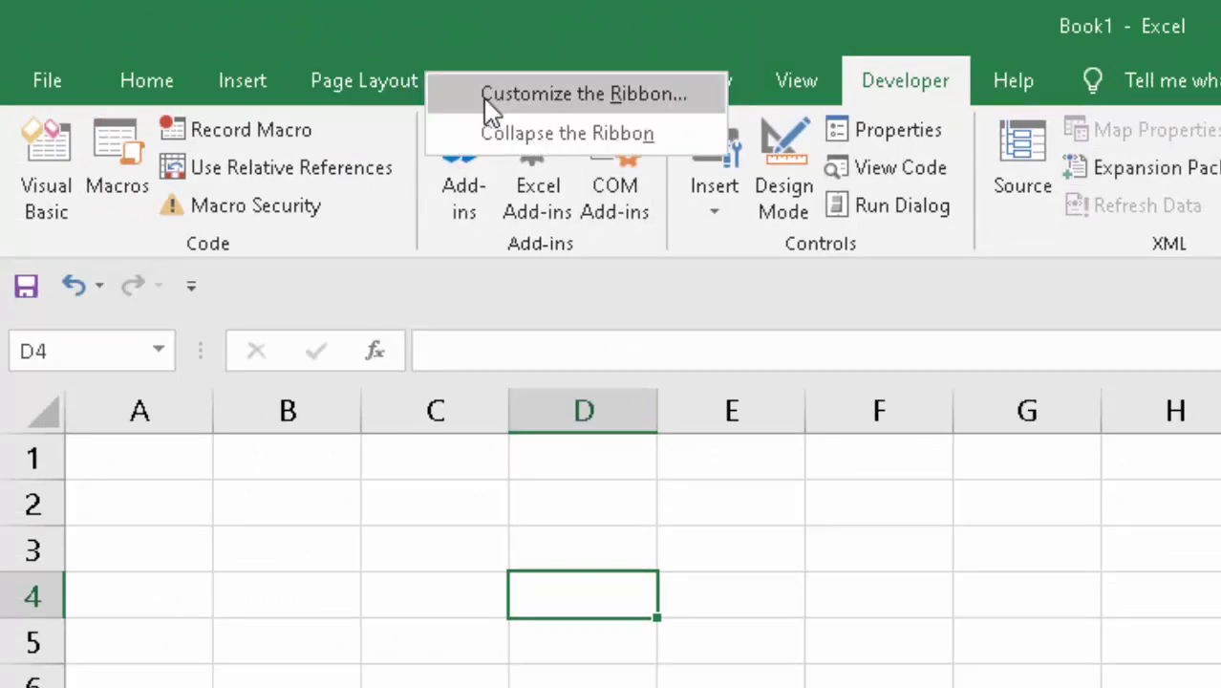
pyautogui.click(487, 96)
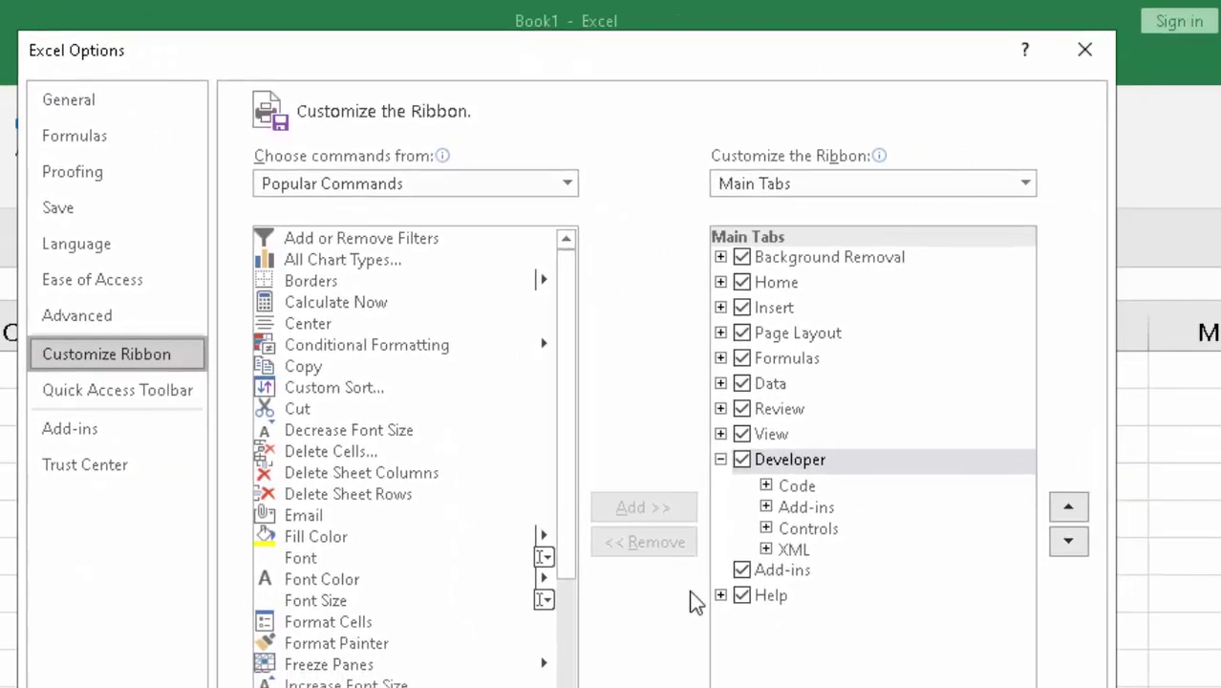
pyautogui.click(86, 172)
pyautogui.click(139, 363)
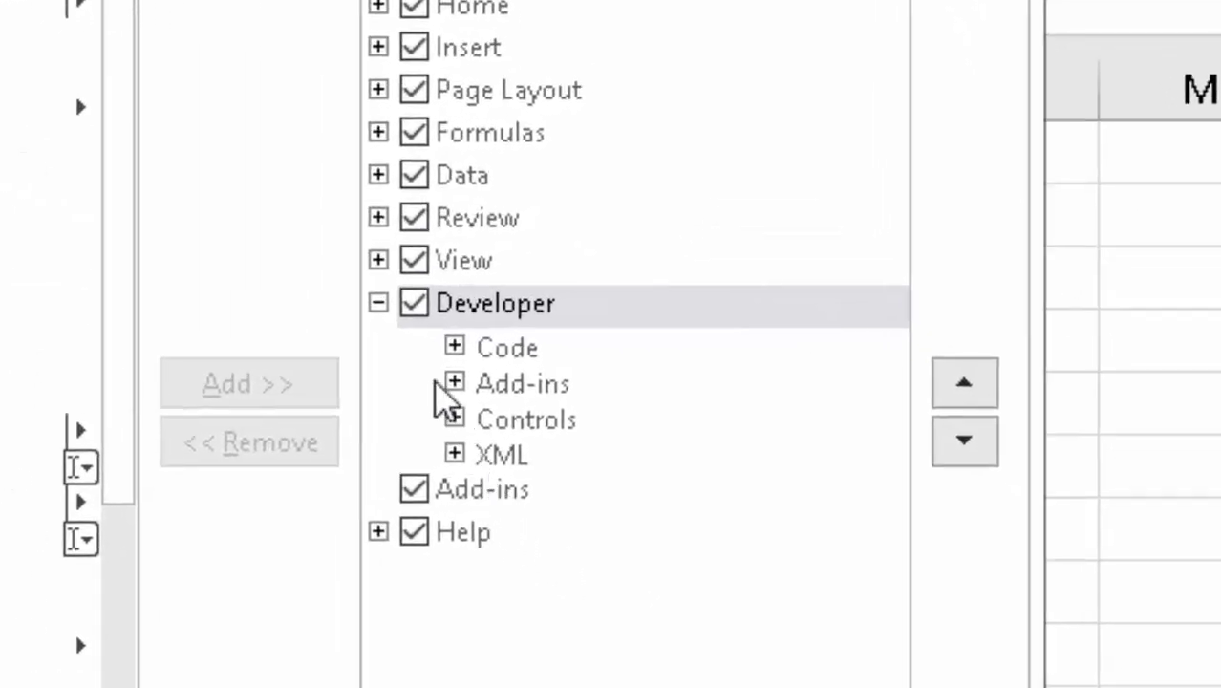
pyautogui.click(414, 303)
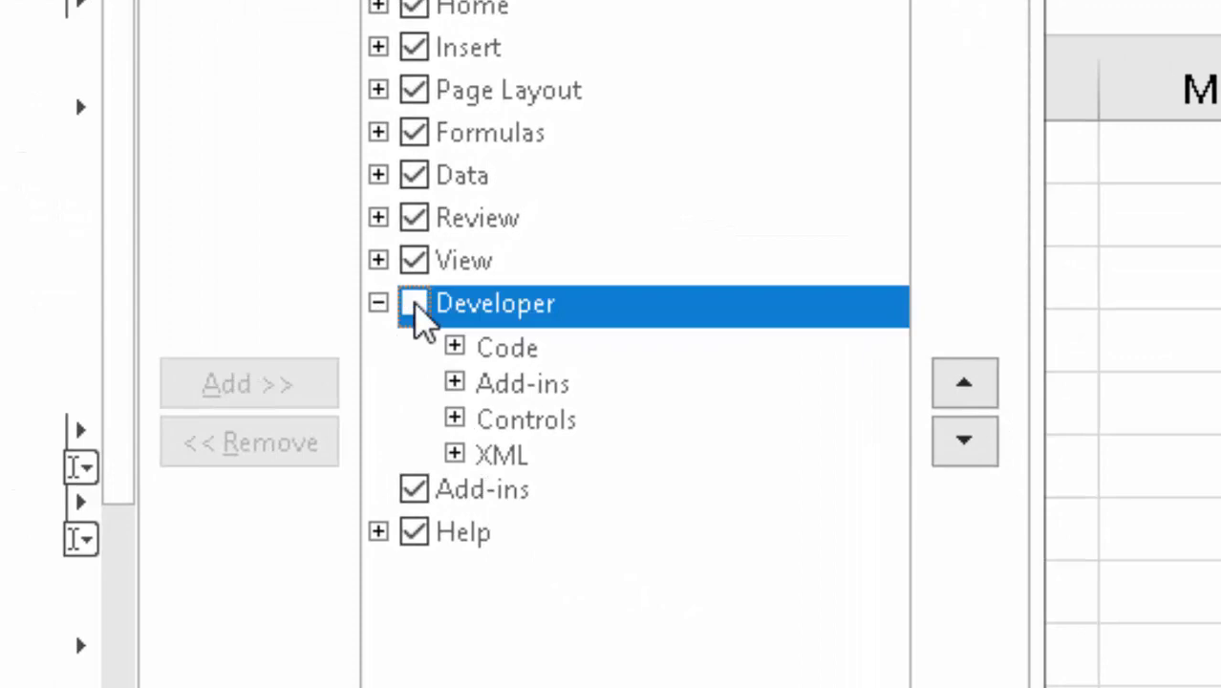
pyautogui.click(413, 303)
pyautogui.press('Return')
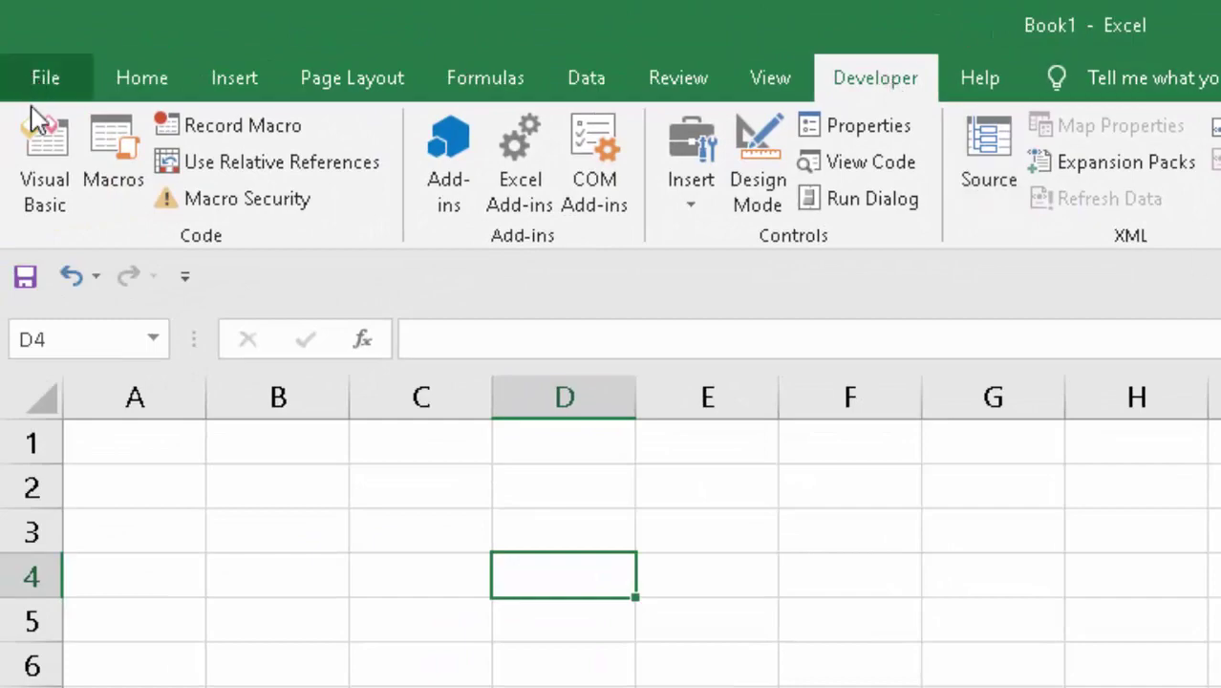
pyautogui.click(38, 124)
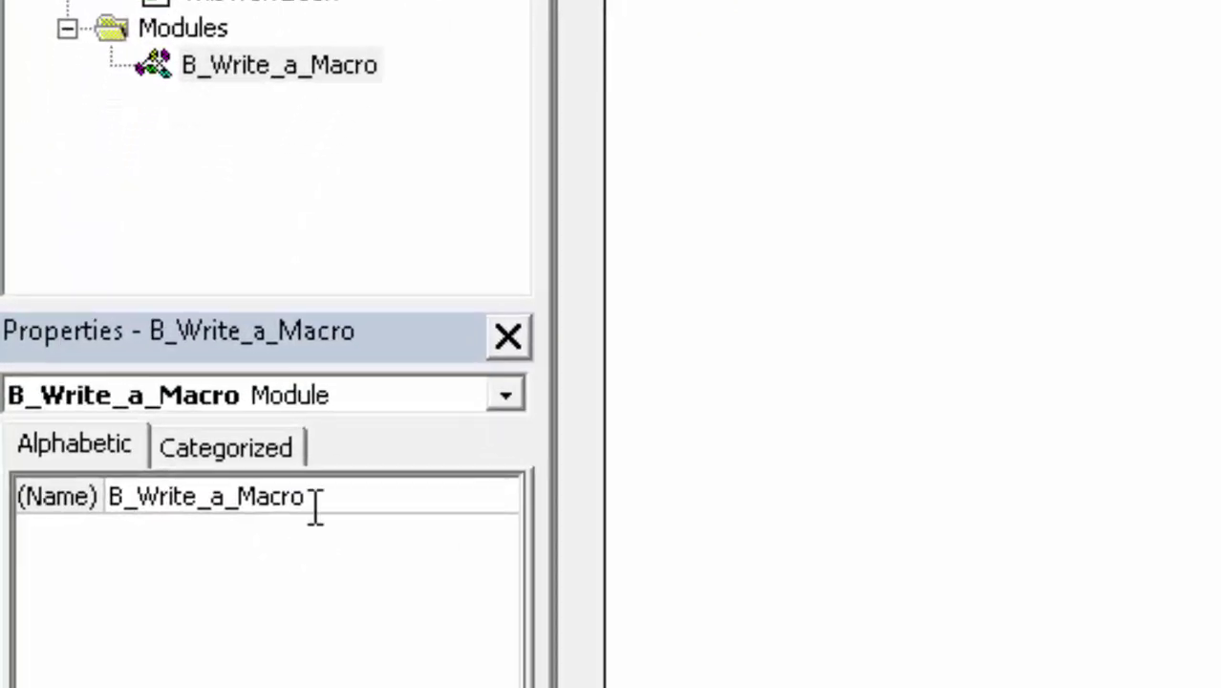
# - Insert a new blank code module, Module1, into Book1's VBA project
pyautogui.click(316, 504)
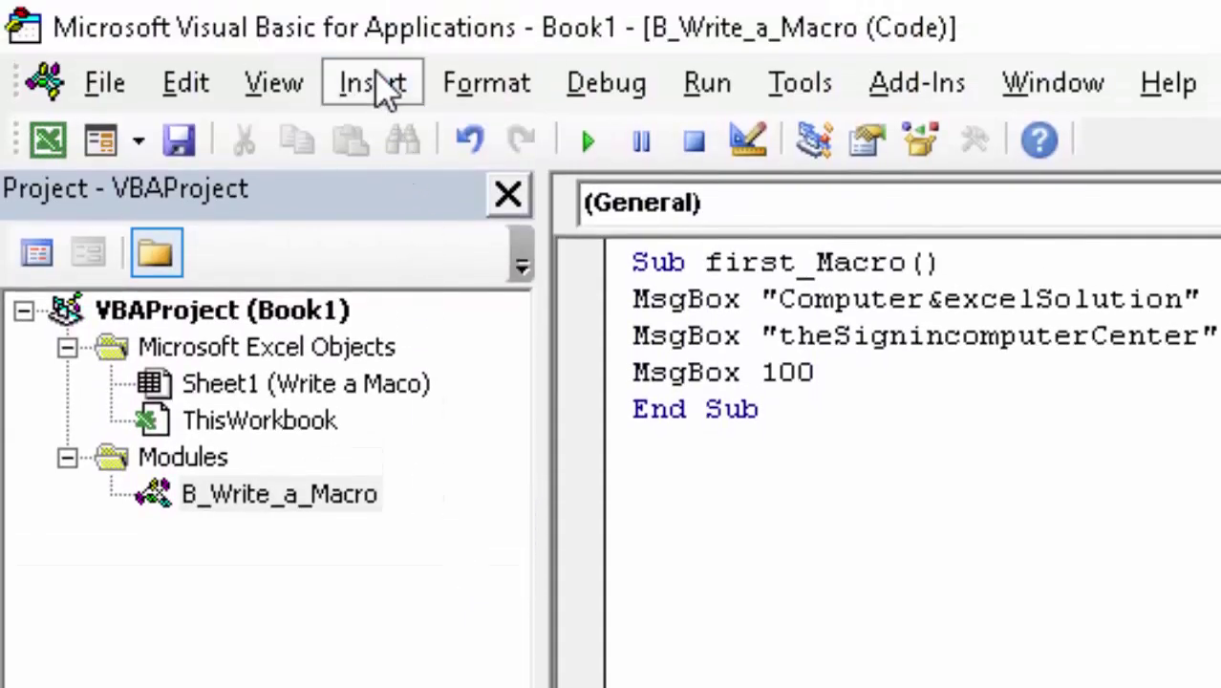
pyautogui.click(382, 87)
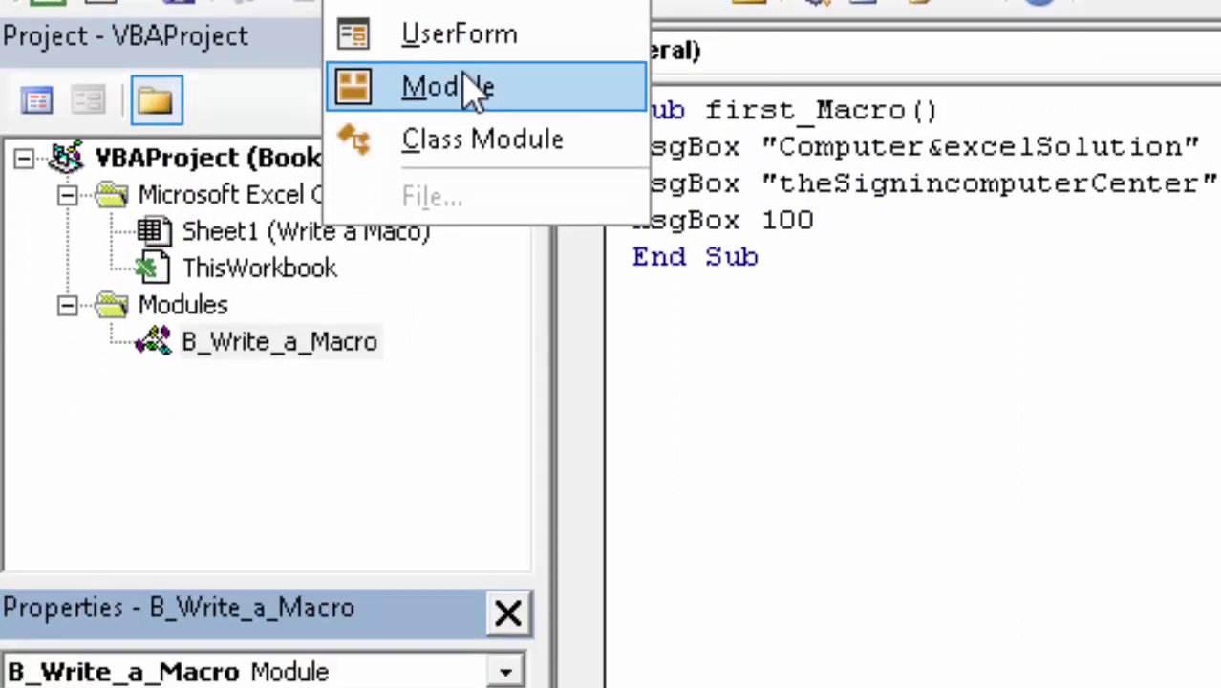
pyautogui.click(469, 240)
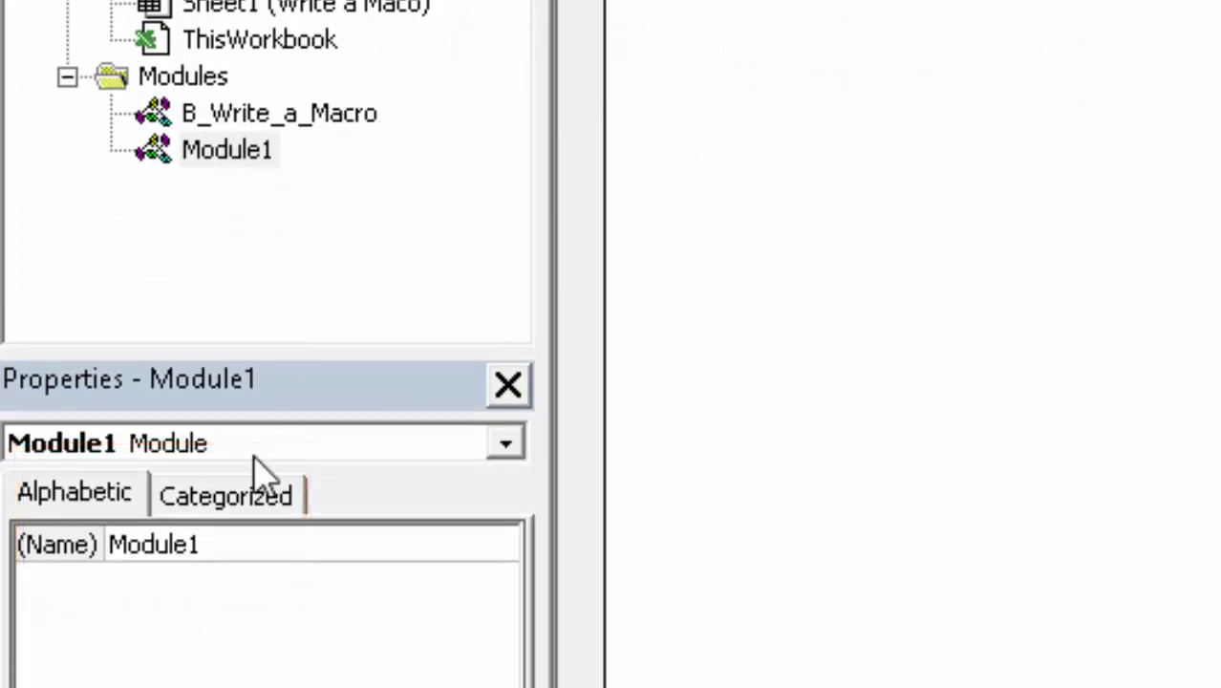
# - Change the module's (Name) property from Module1 to Ram
pyautogui.click(288, 543)
pyautogui.press('BackSpace')
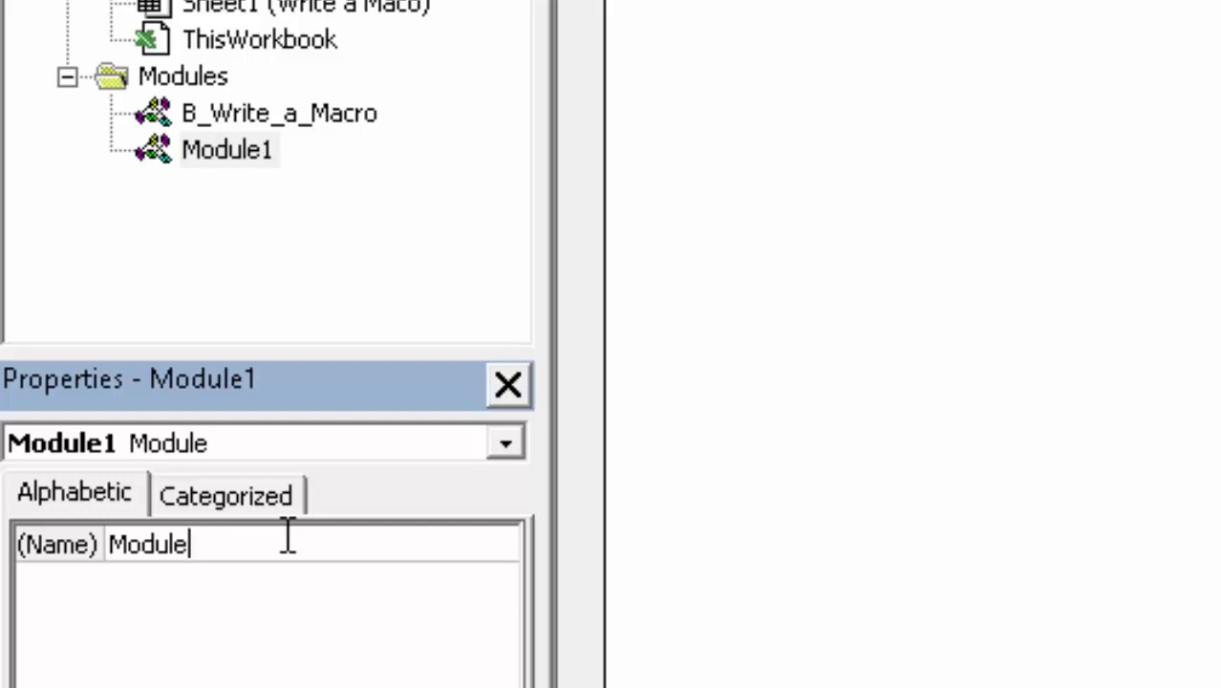
pyautogui.press('BackSpace')
pyautogui.press('BackSpace')
pyautogui.press('BackSpace')
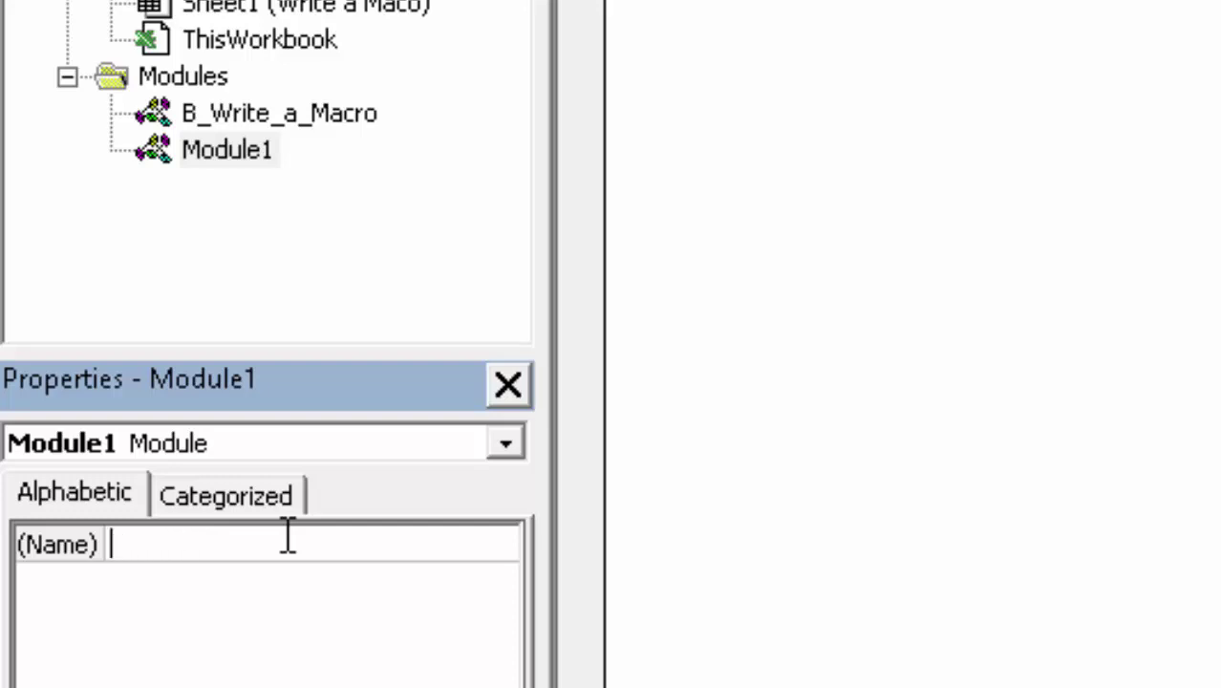
pyautogui.write('Ram')
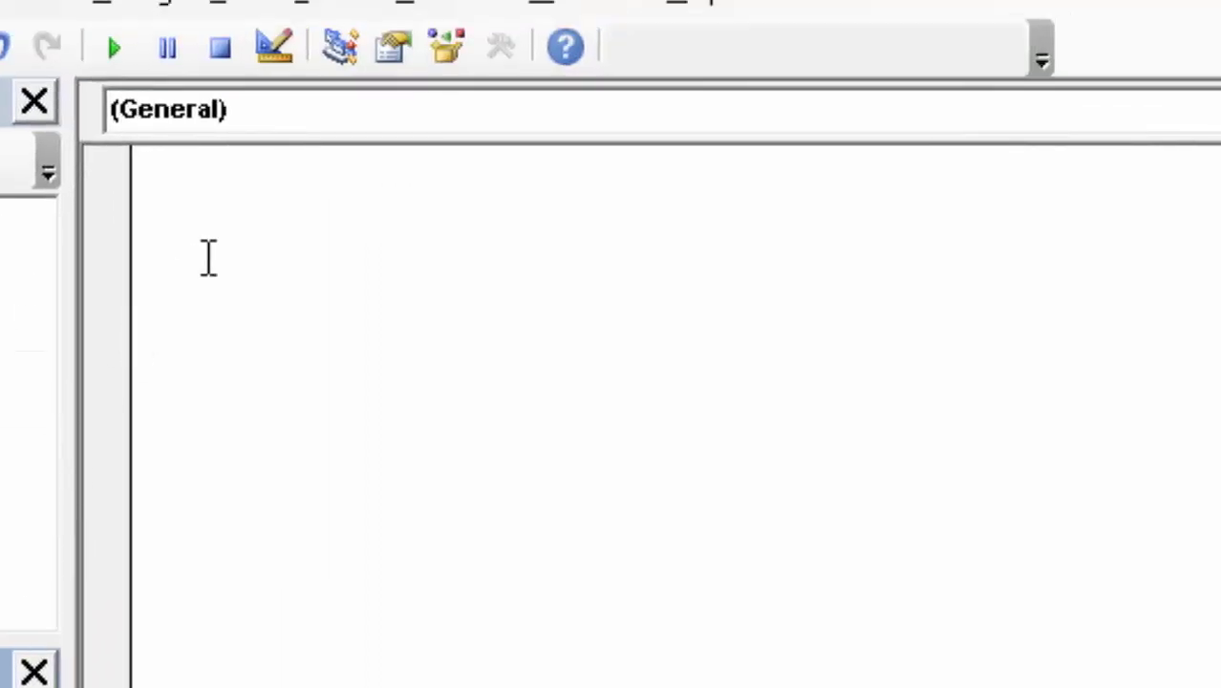
# - Write the procedure header Sub first_Macro() in the Ram code window
pyautogui.click(224, 183)
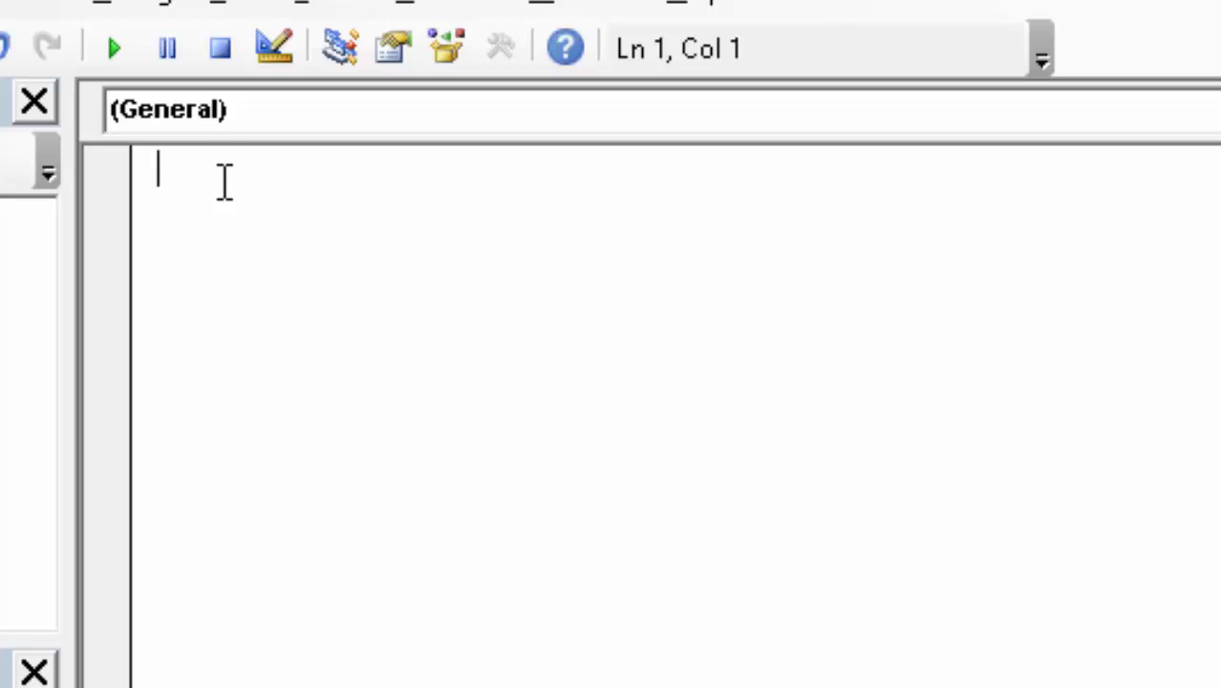
pyautogui.write('Sub')
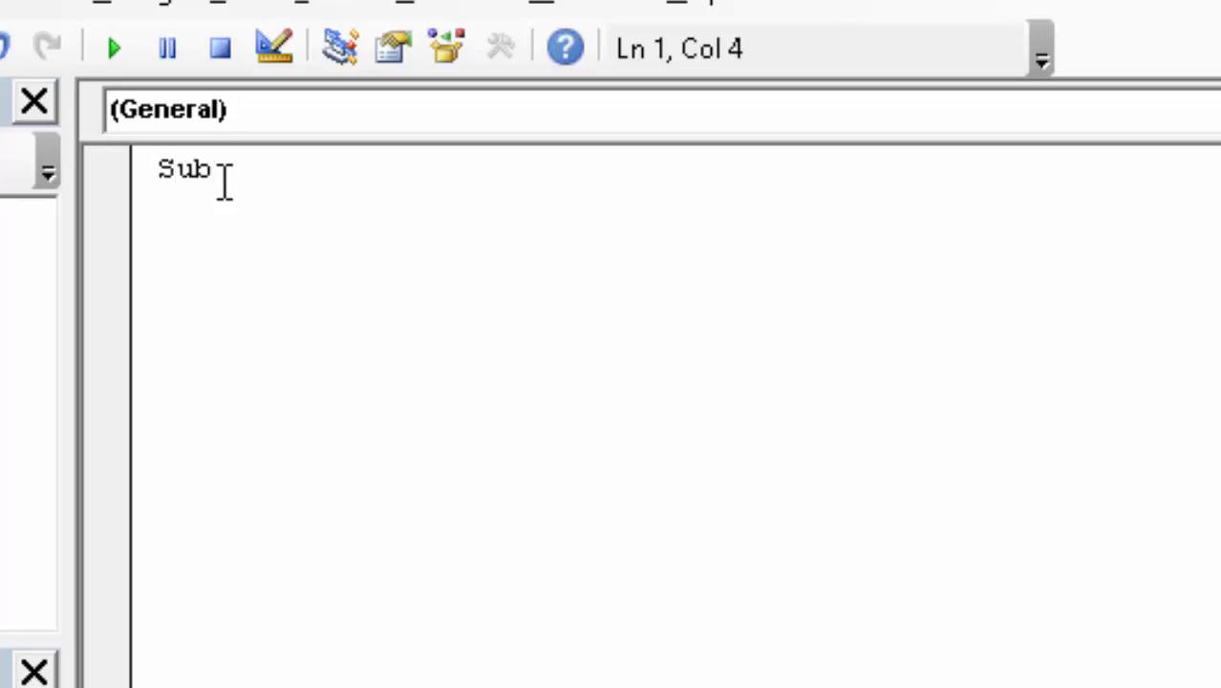
pyautogui.write(' f')
pyautogui.write('irst')
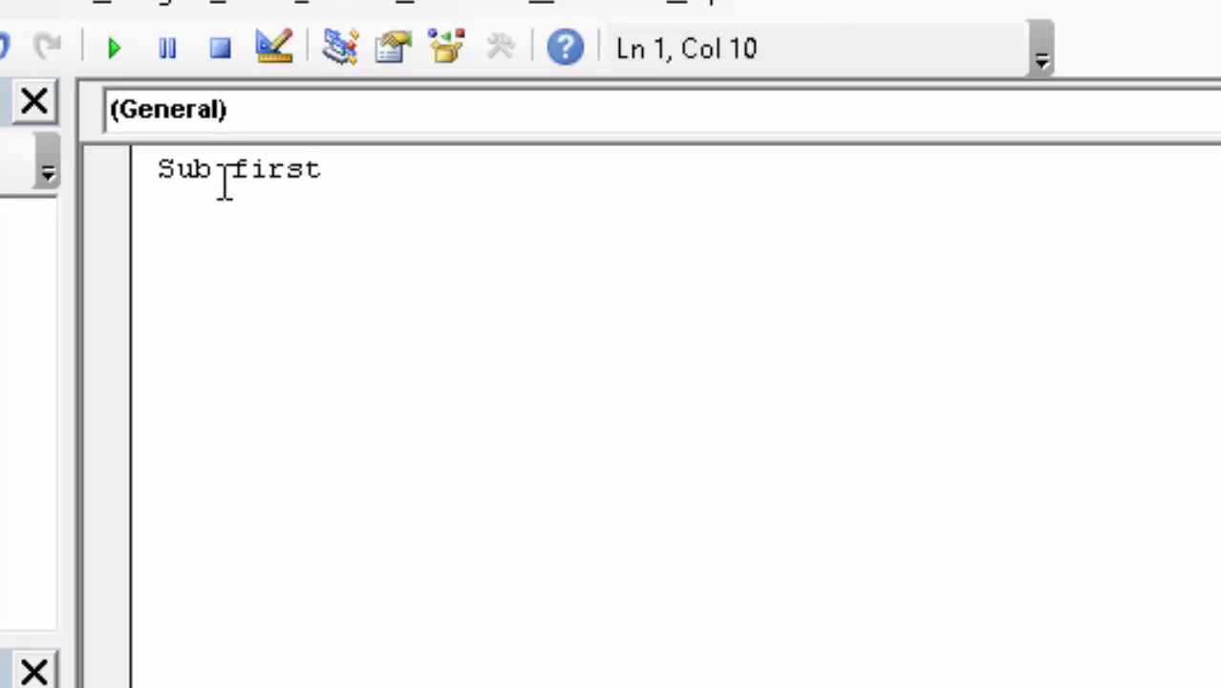
pyautogui.write('(')
pyautogui.press('BackSpace')
pyautogui.write('Macr')
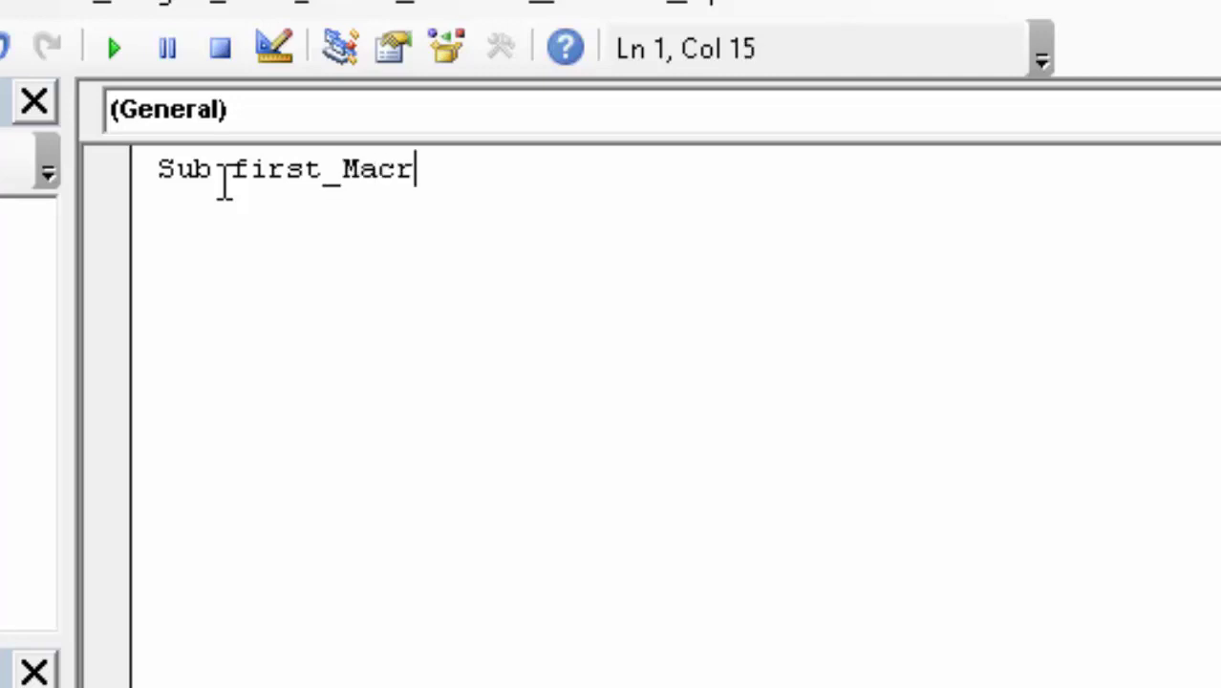
pyautogui.write('o')
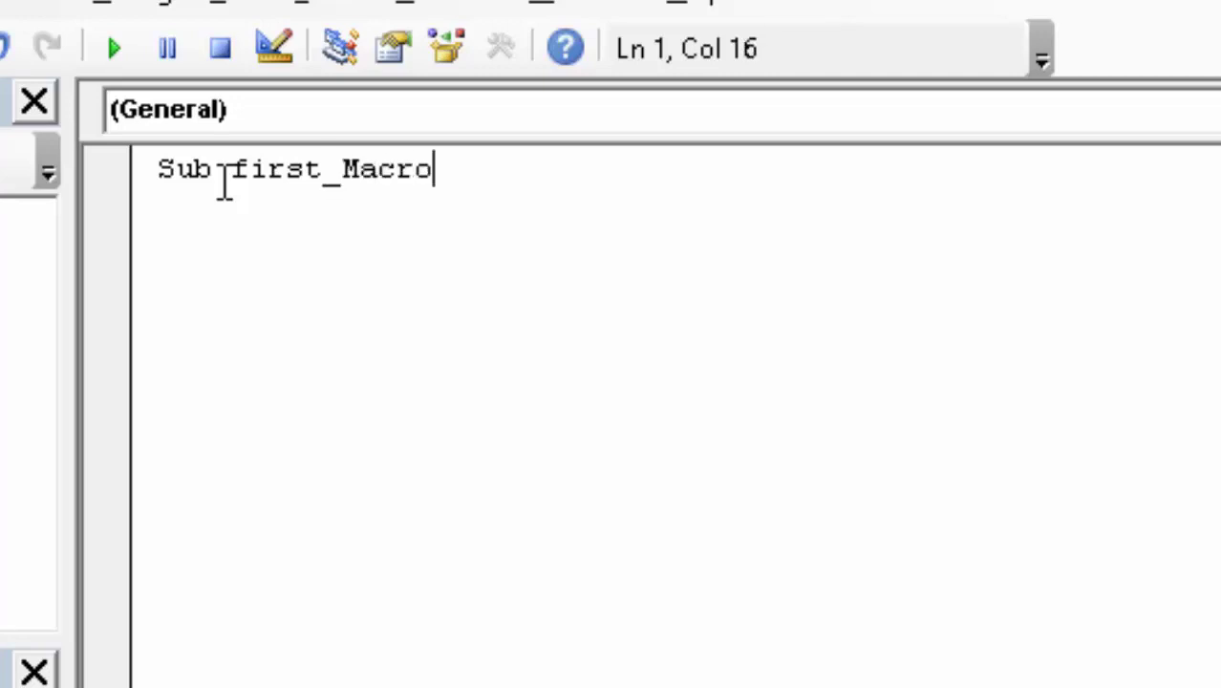
pyautogui.write('()')
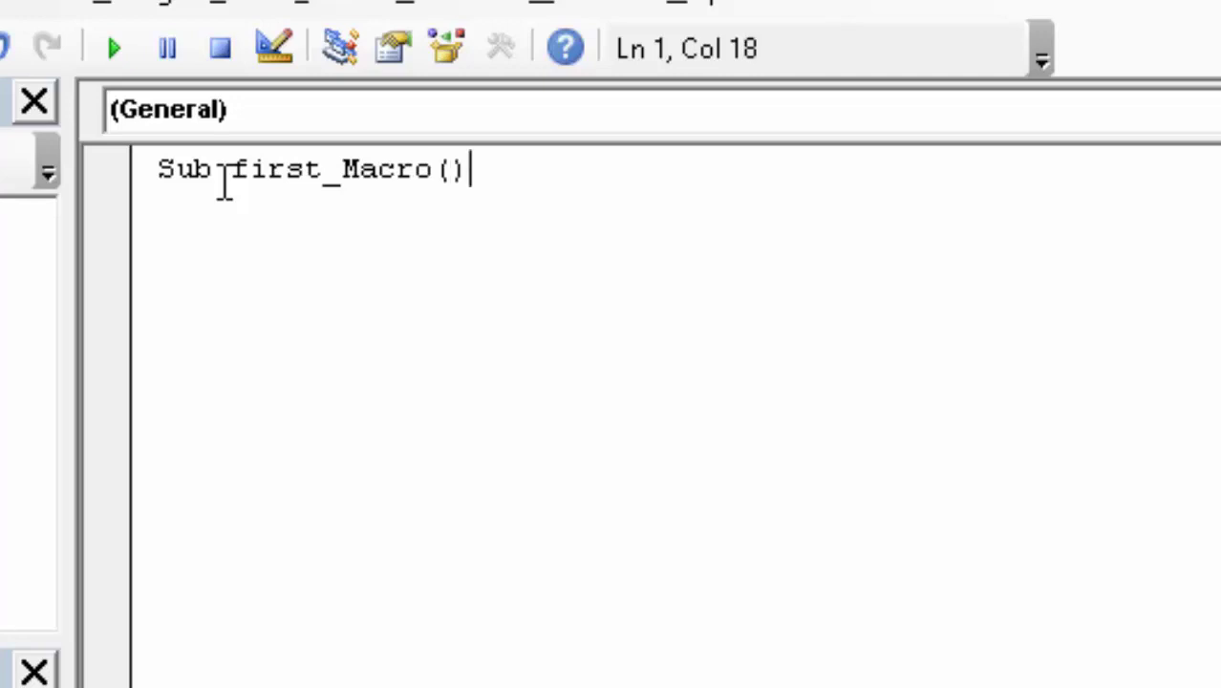
pyautogui.press('Return')
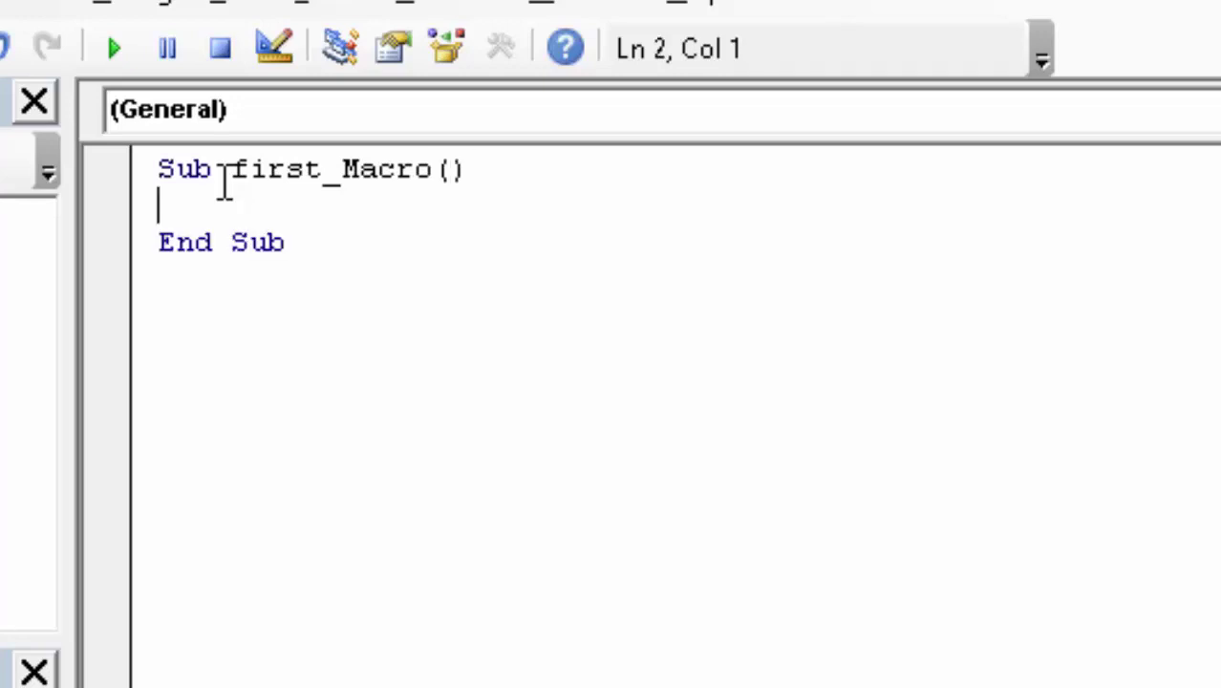
# - Add MsgBox "Computer&excelsolution" as the body line of first_Macro
pyautogui.write('M')
pyautogui.write('gB')
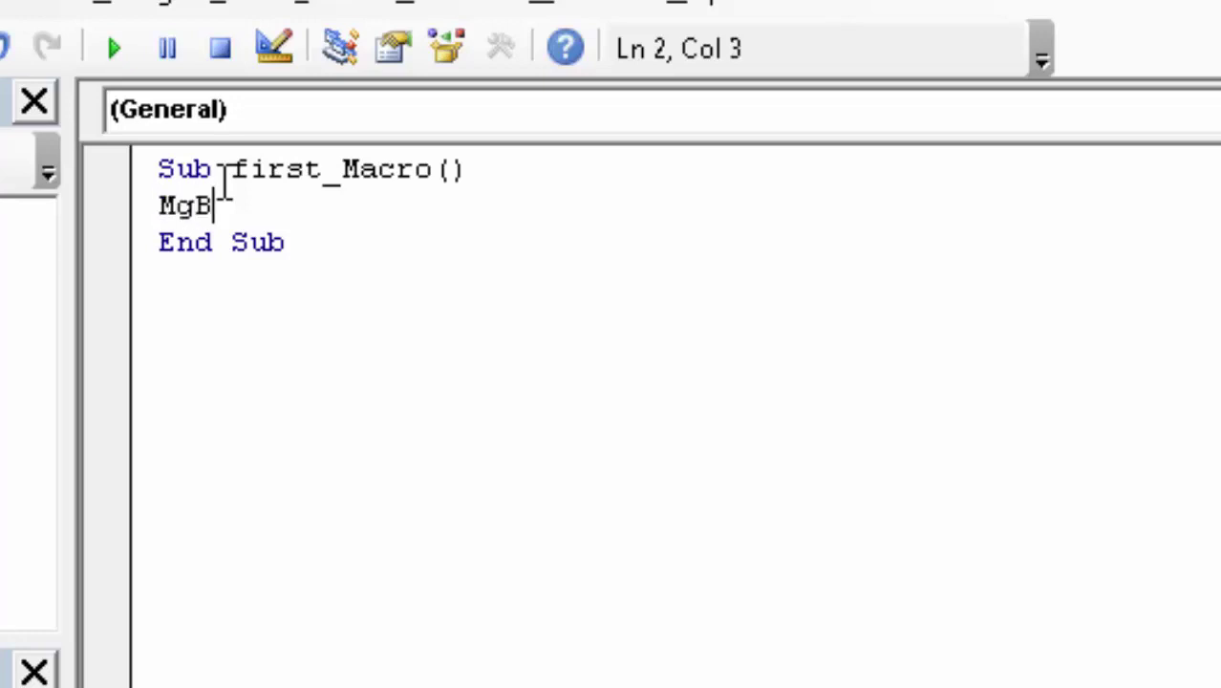
pyautogui.write('ox')
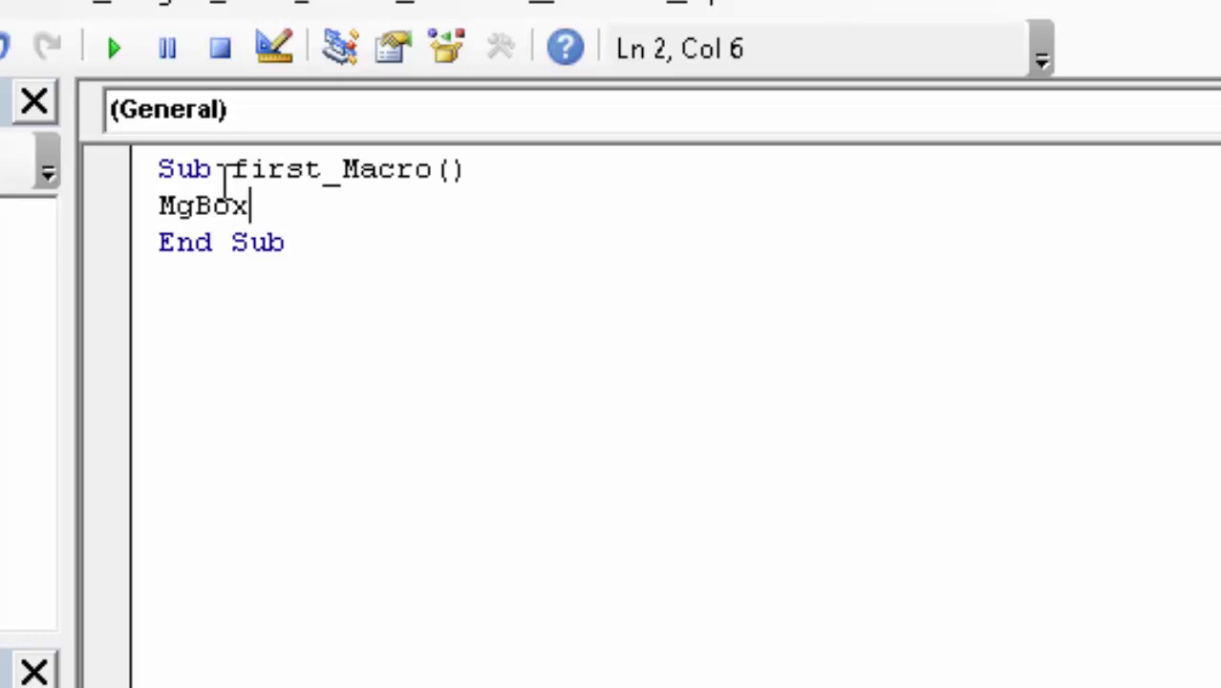
pyautogui.press('BackSpace')
pyautogui.press('BackSpace')
pyautogui.press('BackSpace')
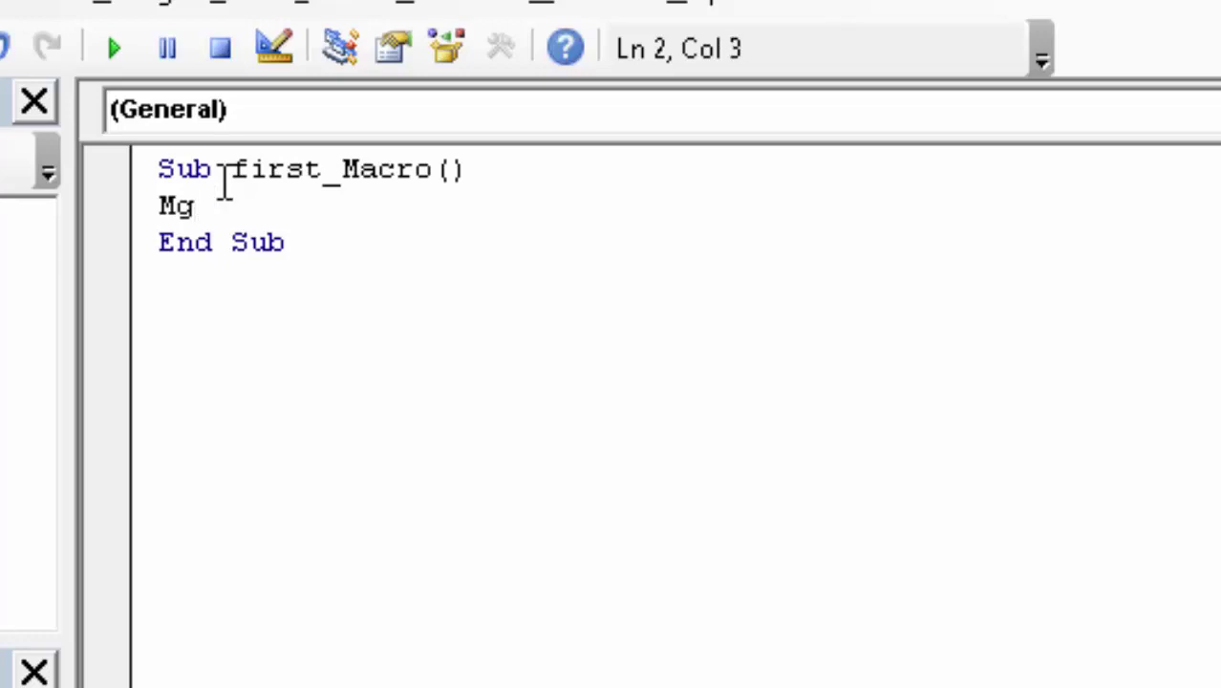
pyautogui.press('BackSpace')
pyautogui.write('sgb')
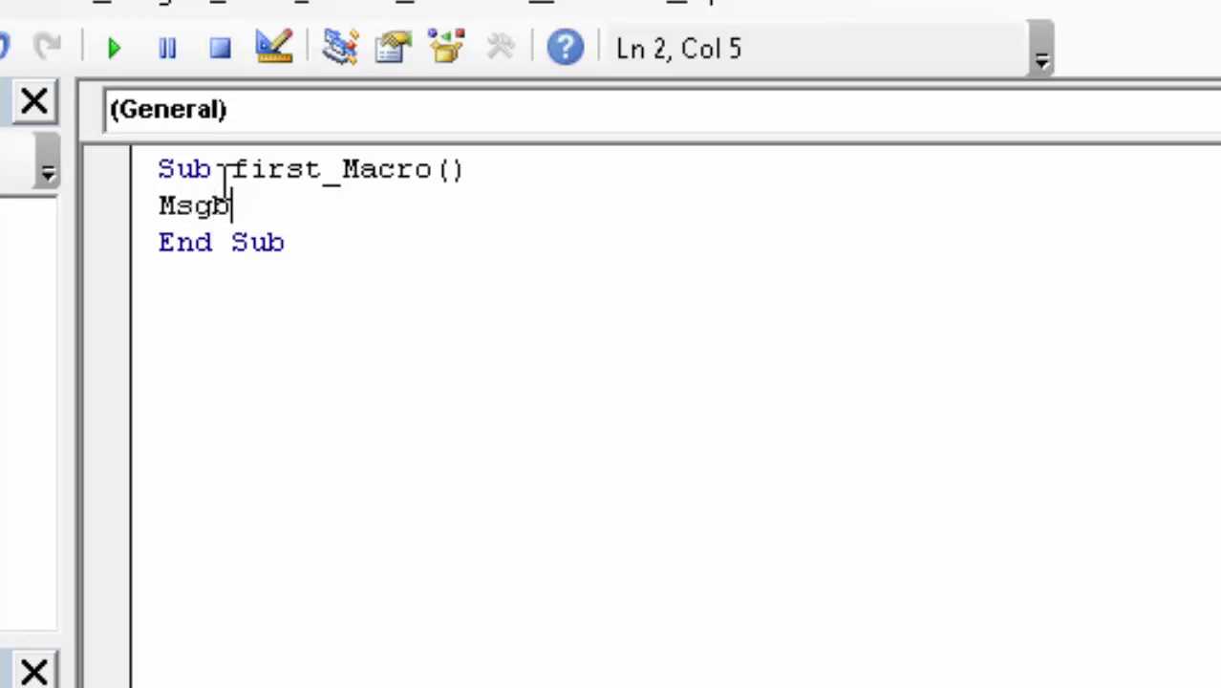
pyautogui.write('ox')
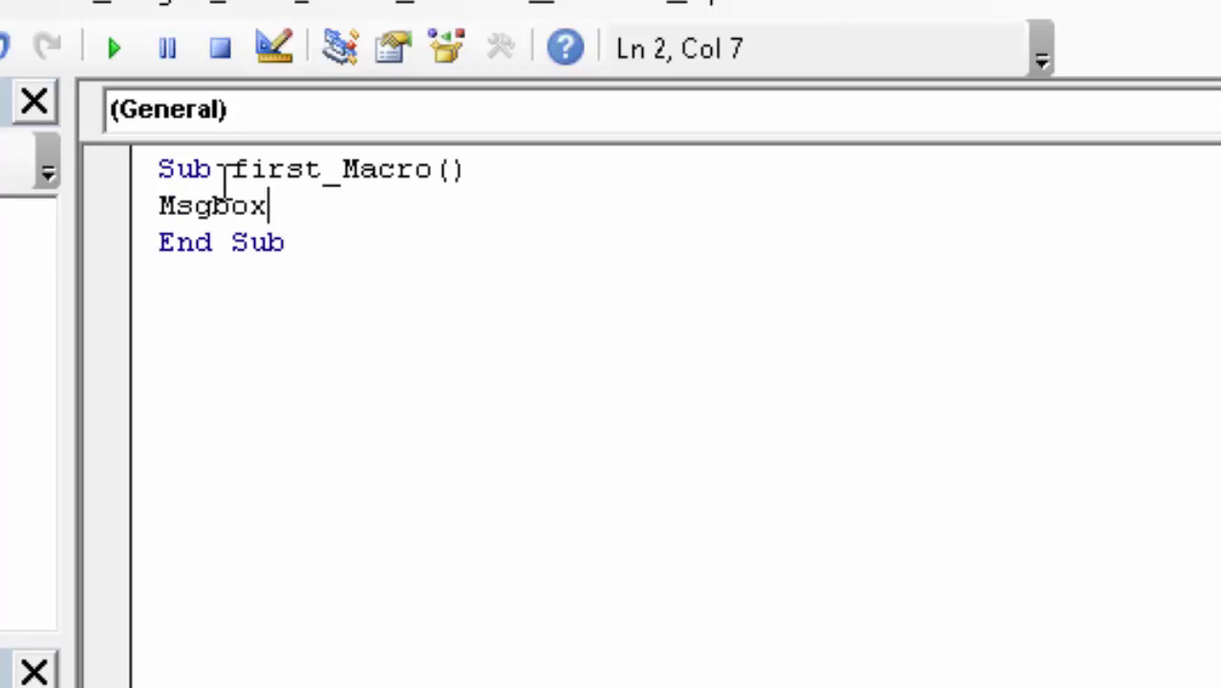
pyautogui.write(' "')
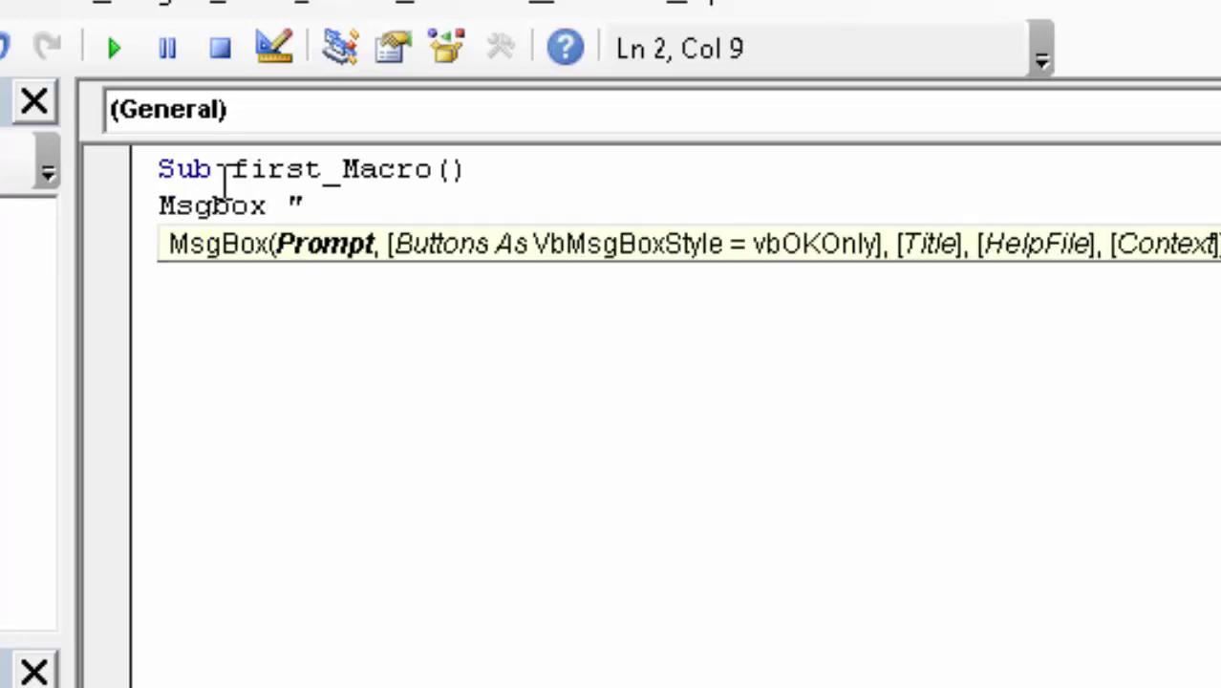
pyautogui.write('Com')
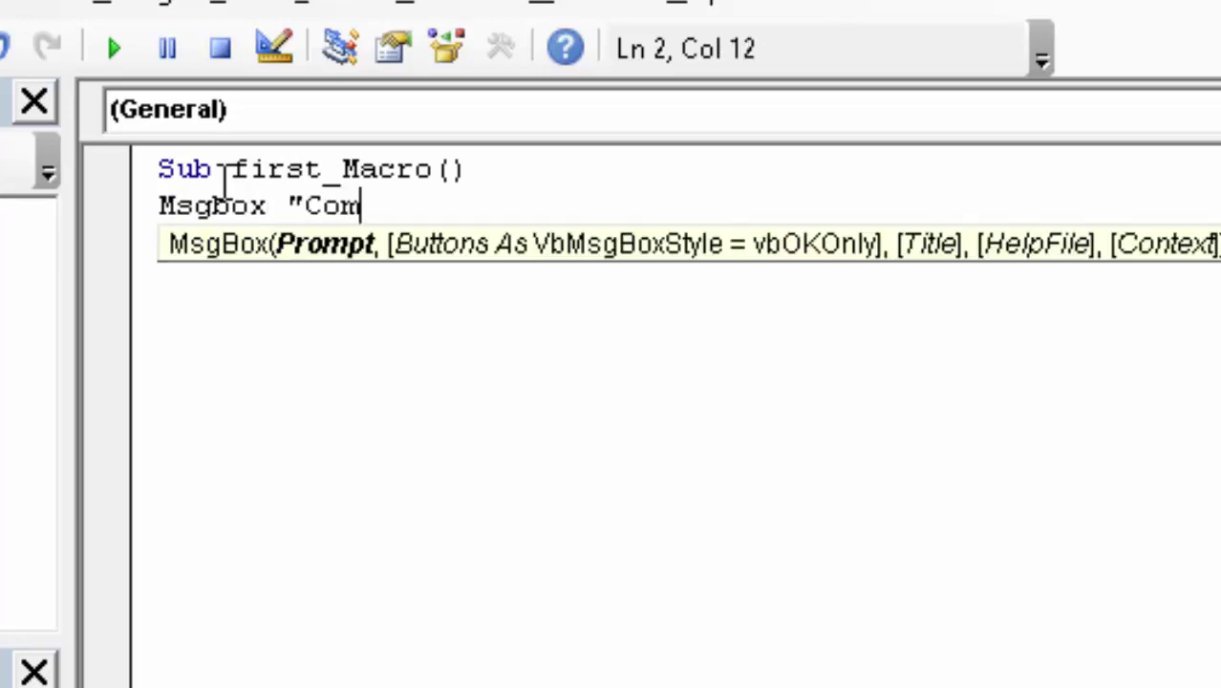
pyautogui.write('puter')
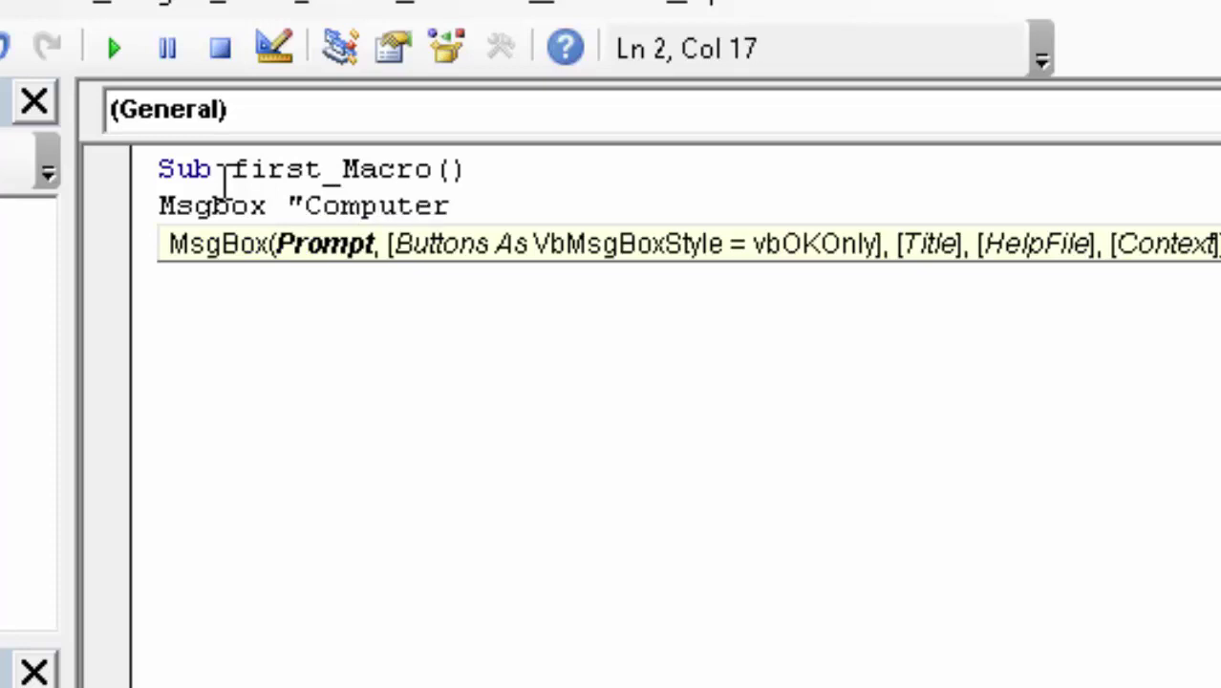
pyautogui.write('&ex')
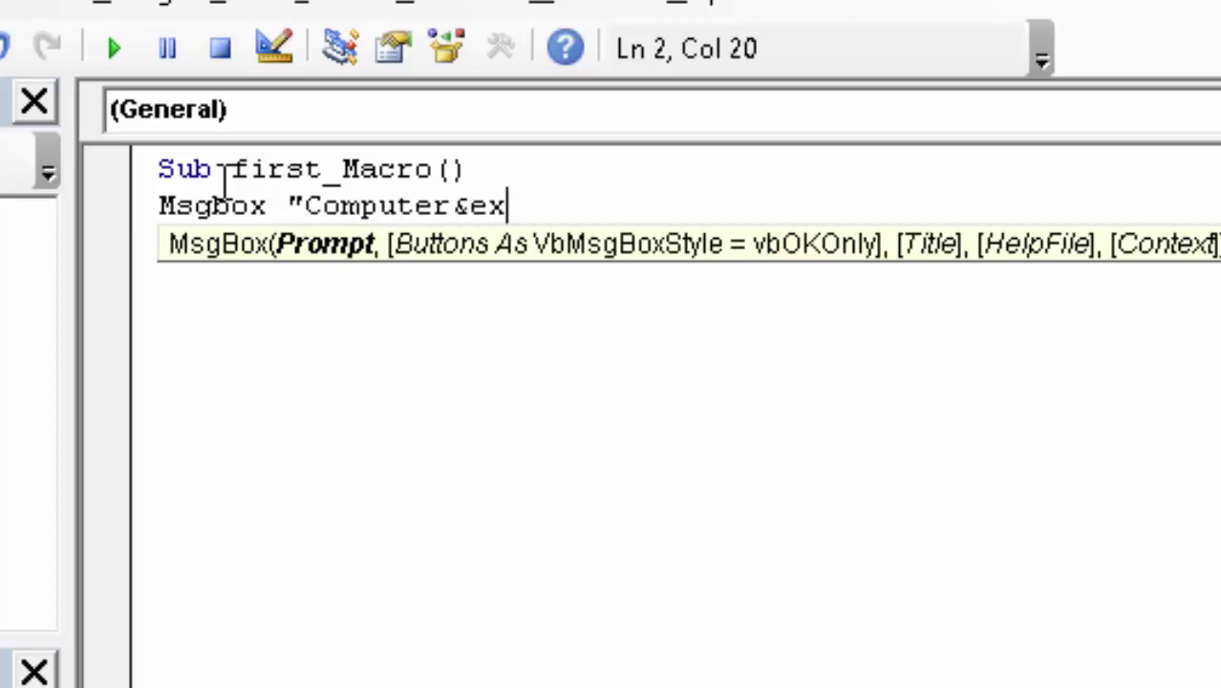
pyautogui.write('celsol')
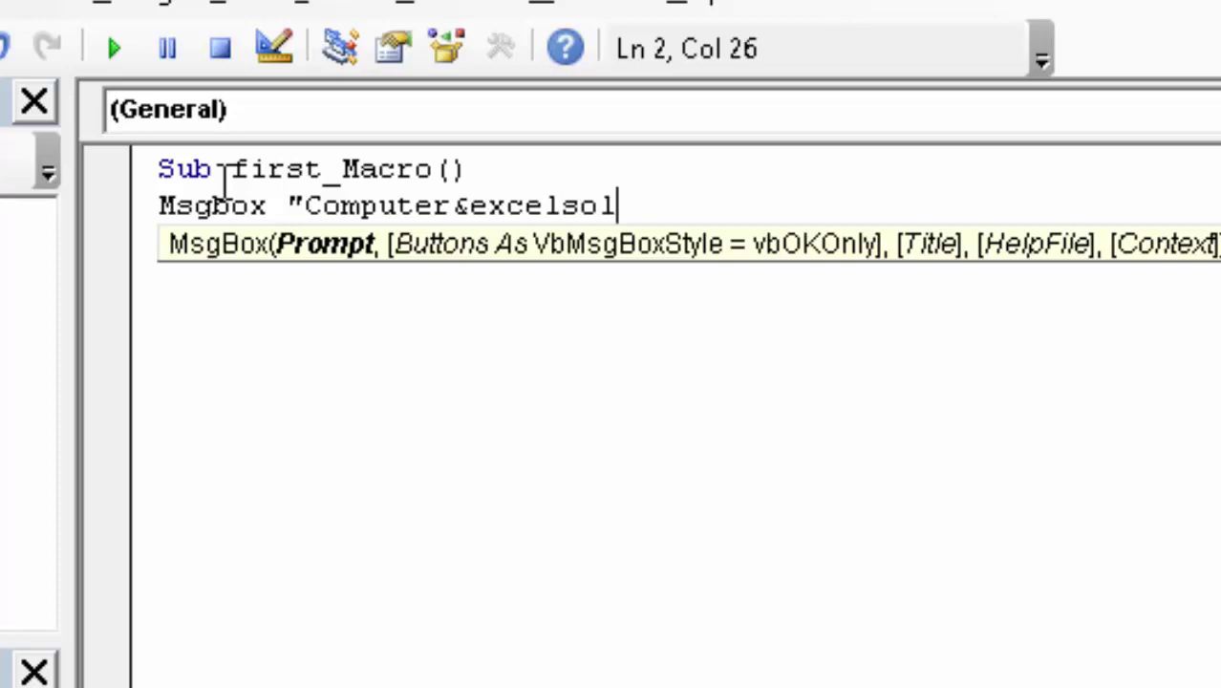
pyautogui.write('ution')
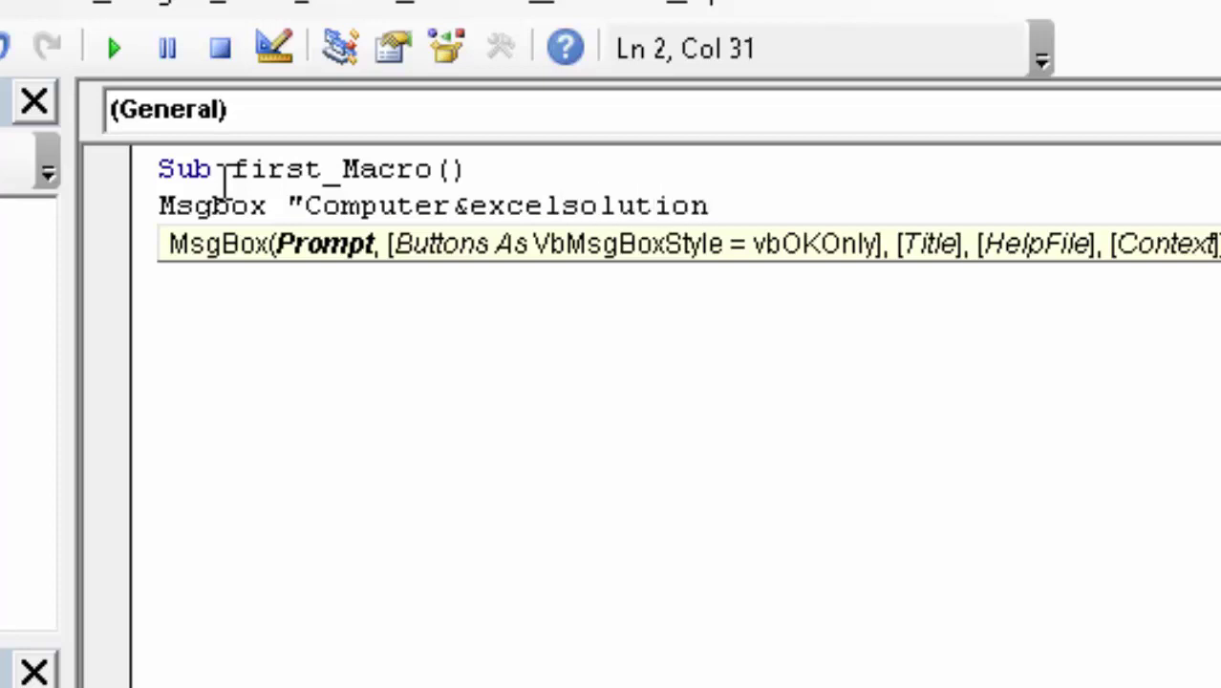
pyautogui.write('"')
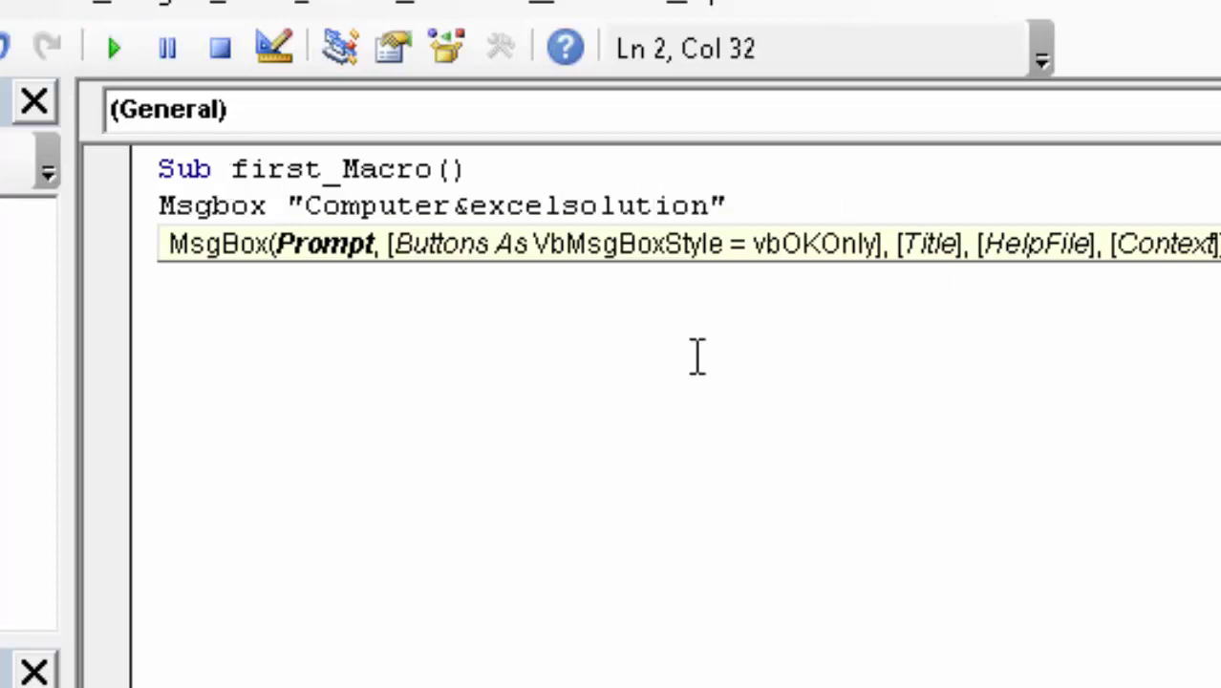
pyautogui.click(693, 373)
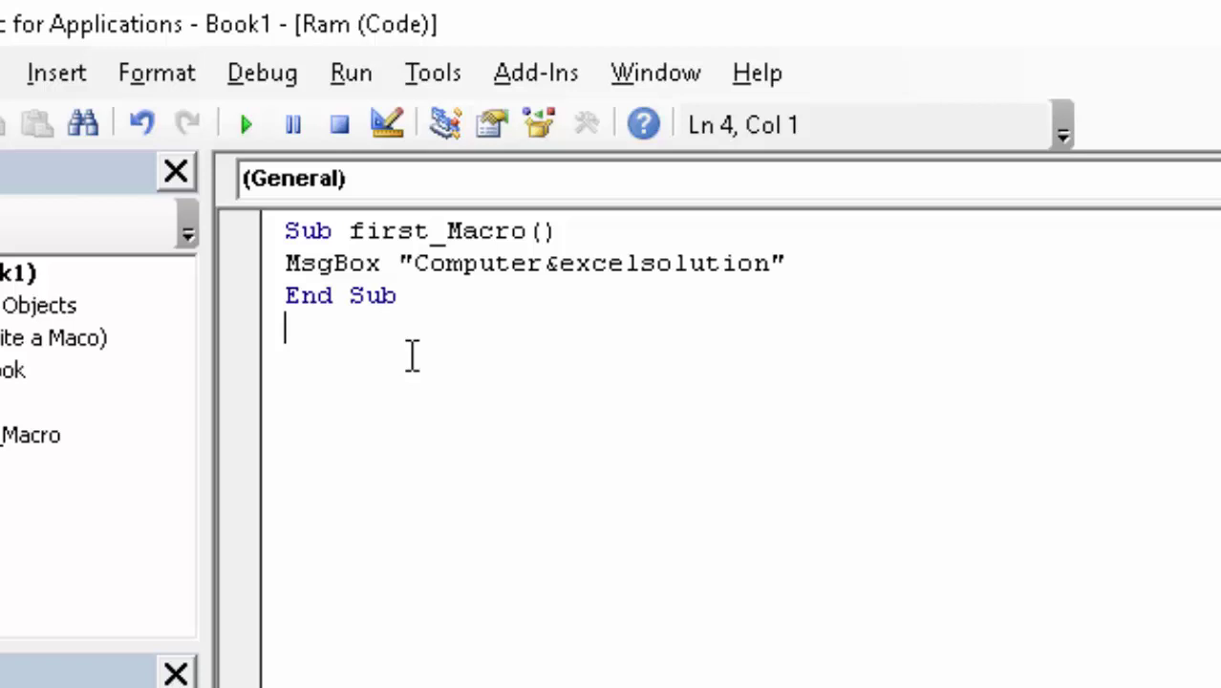
# - Run VBAProject.Ram.first_Macro from the Macros dialog and dismiss the Computer&excelsolution message
pyautogui.click(378, 81)
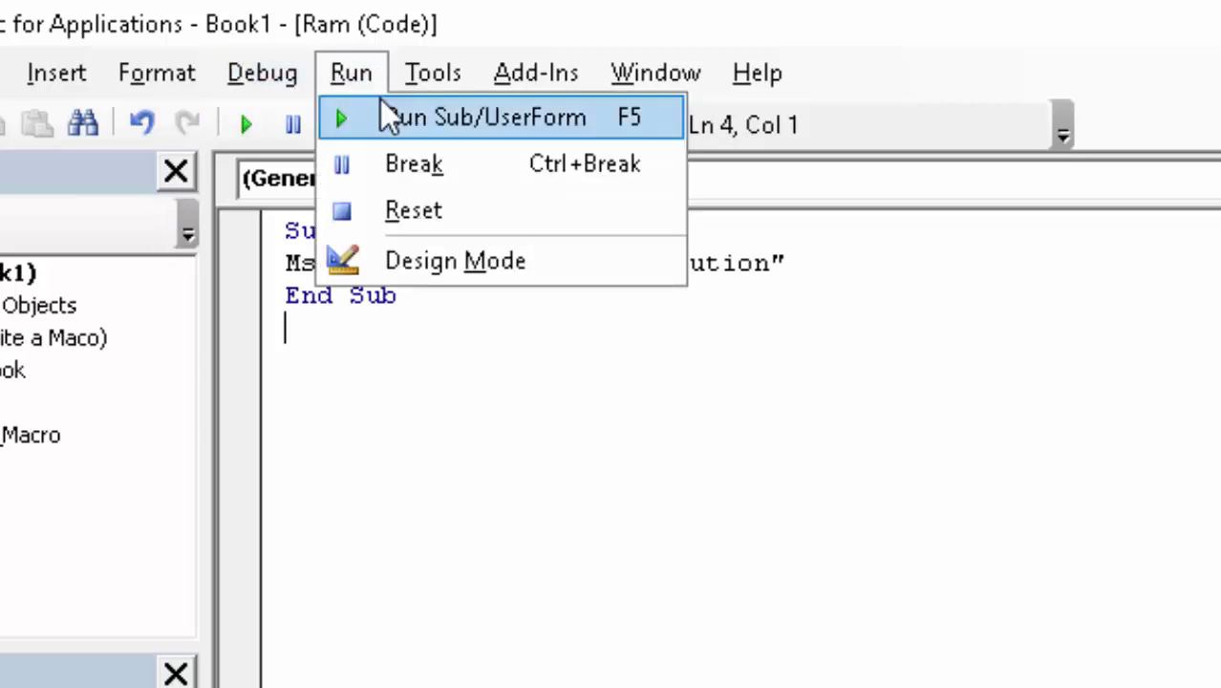
pyautogui.click(439, 122)
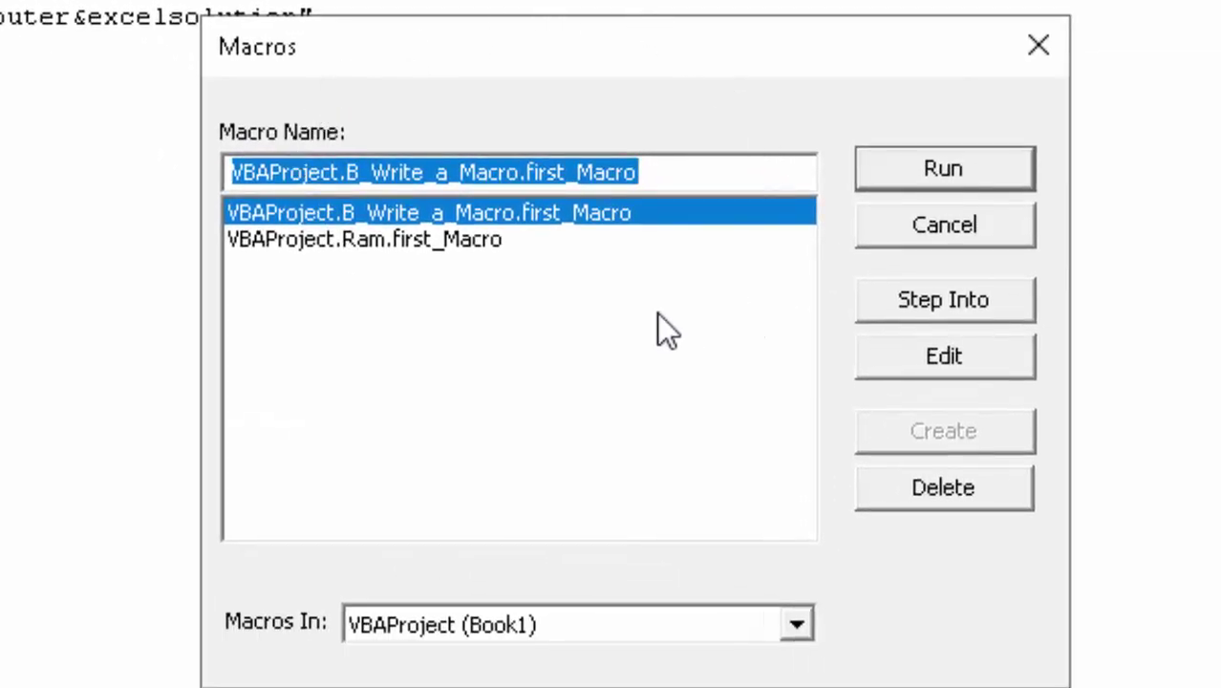
pyautogui.click(447, 243)
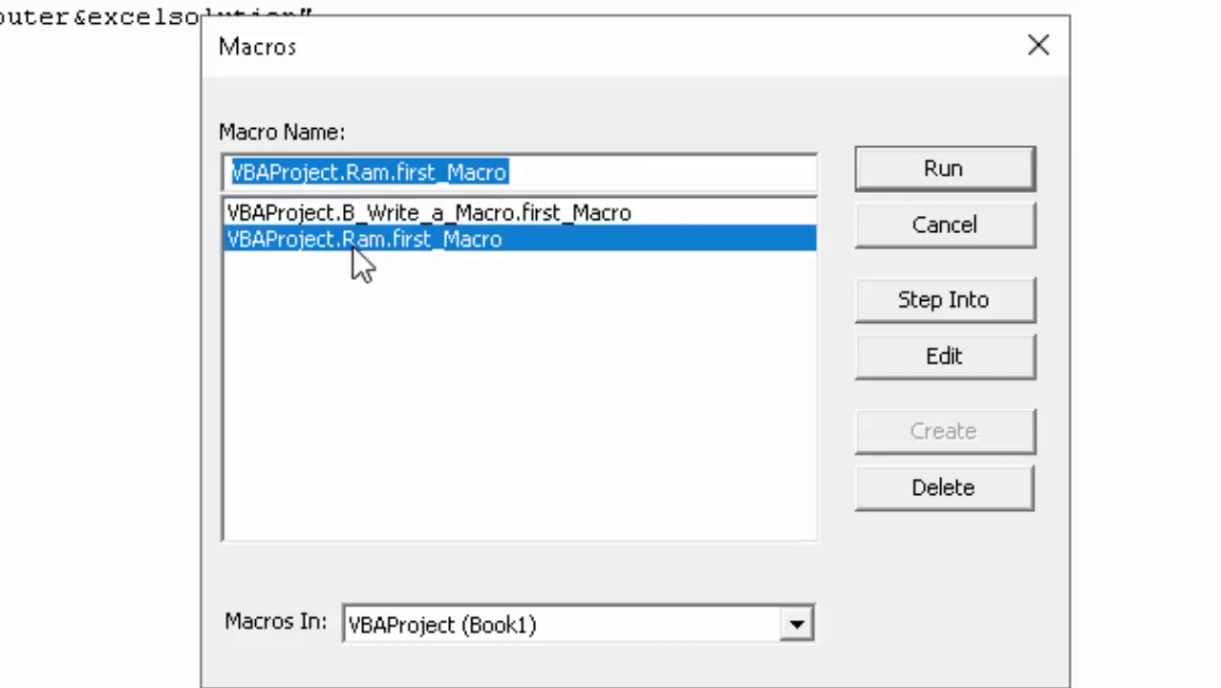
pyautogui.click(913, 176)
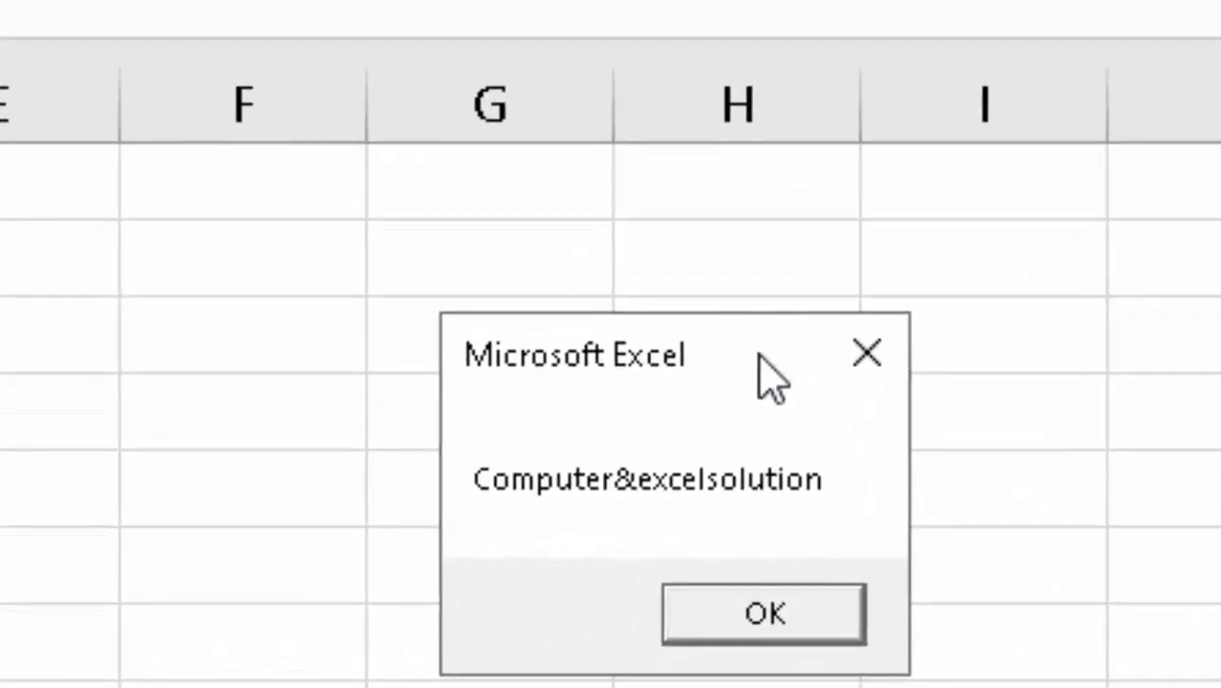
pyautogui.moveTo(762, 348); pyautogui.dragTo(796, 23)
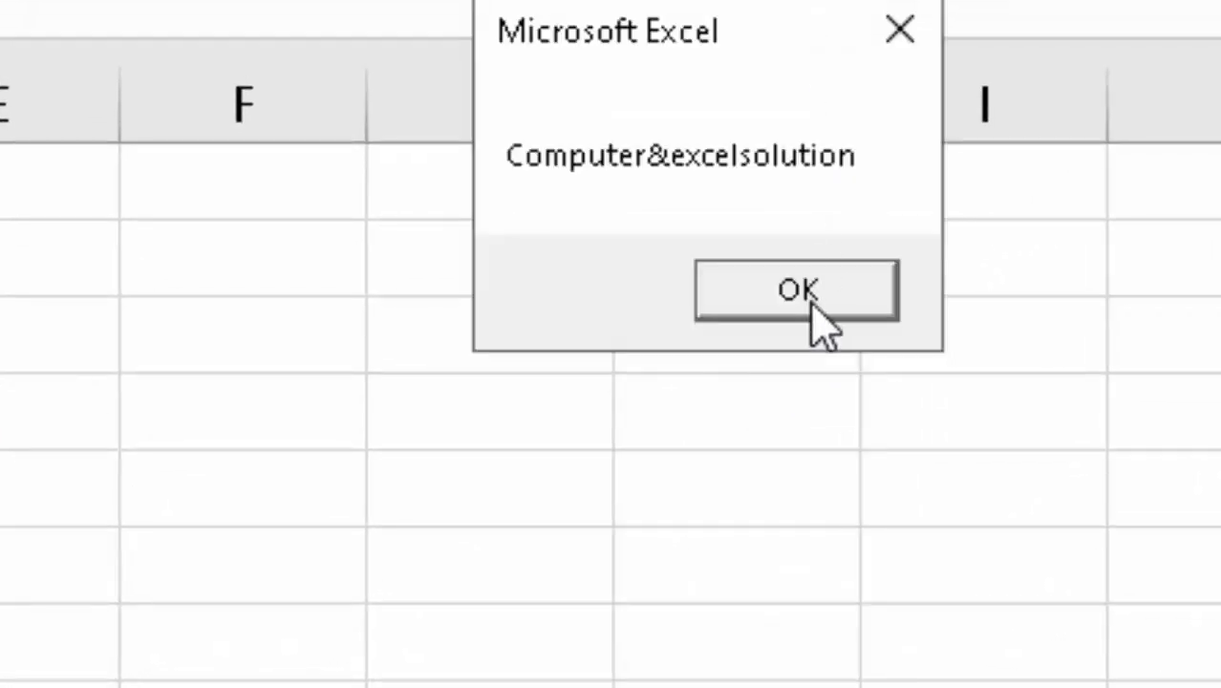
pyautogui.click(810, 304)
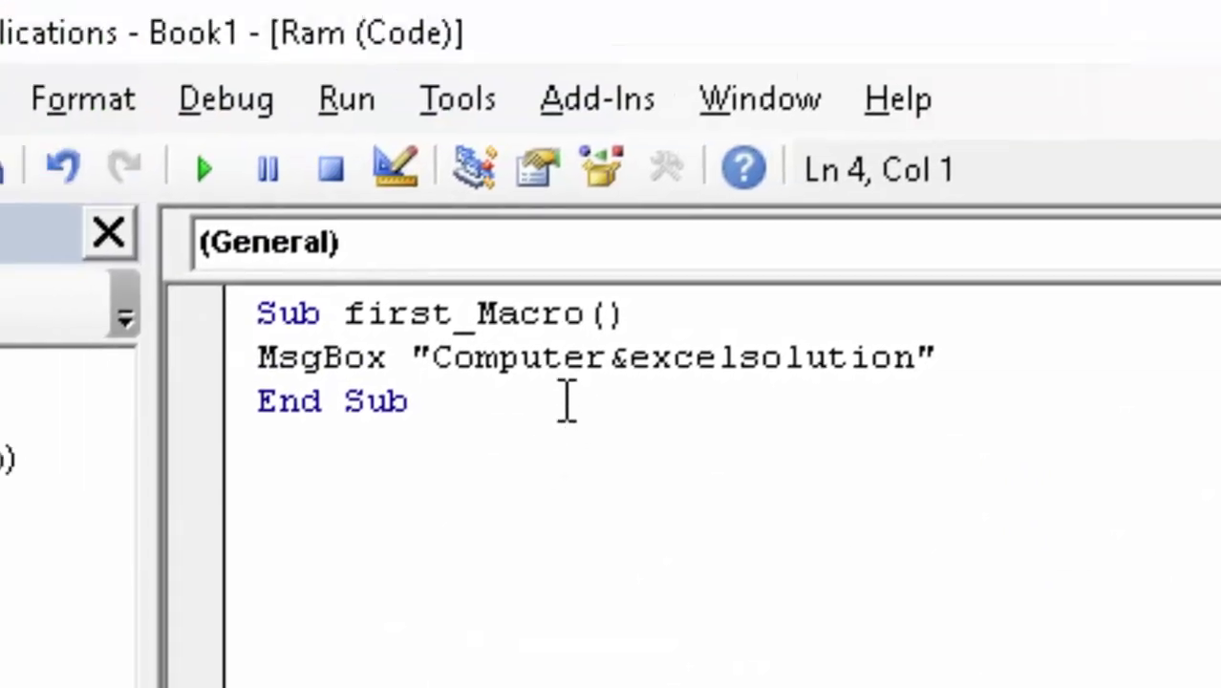
# - Change the message text to "Computer & excel solution" and rerun first_Macro to confirm it
pyautogui.click(610, 360)
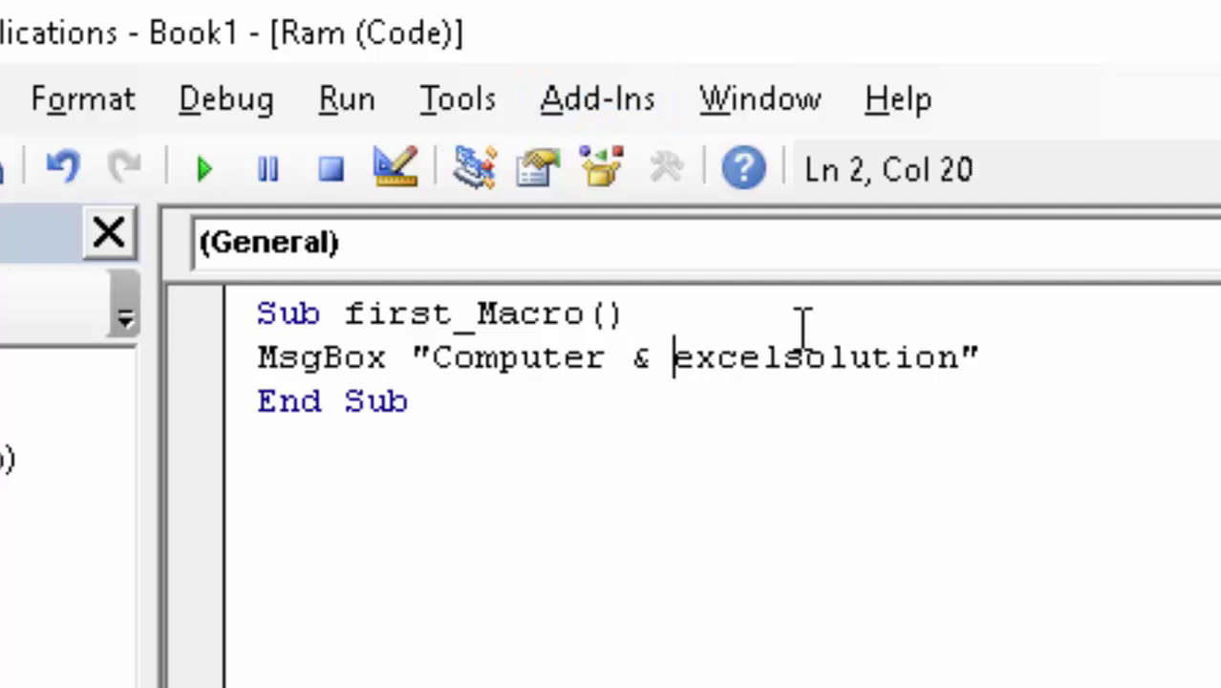
pyautogui.click(780, 363)
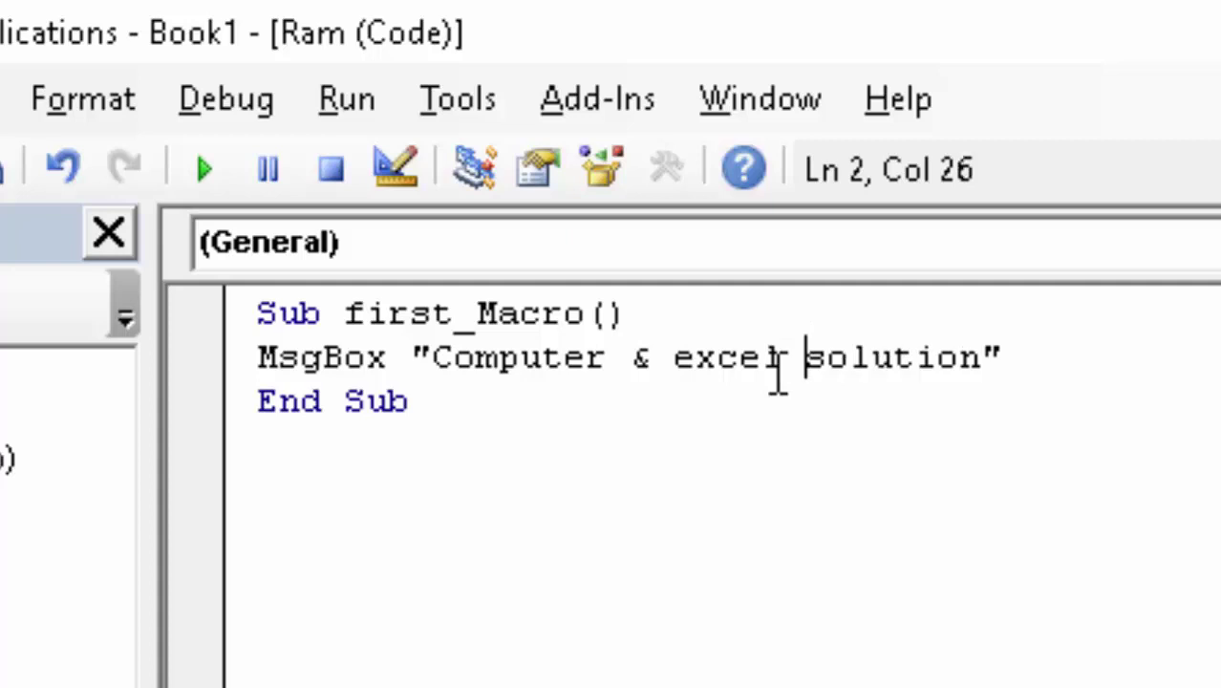
pyautogui.click(382, 113)
pyautogui.click(409, 153)
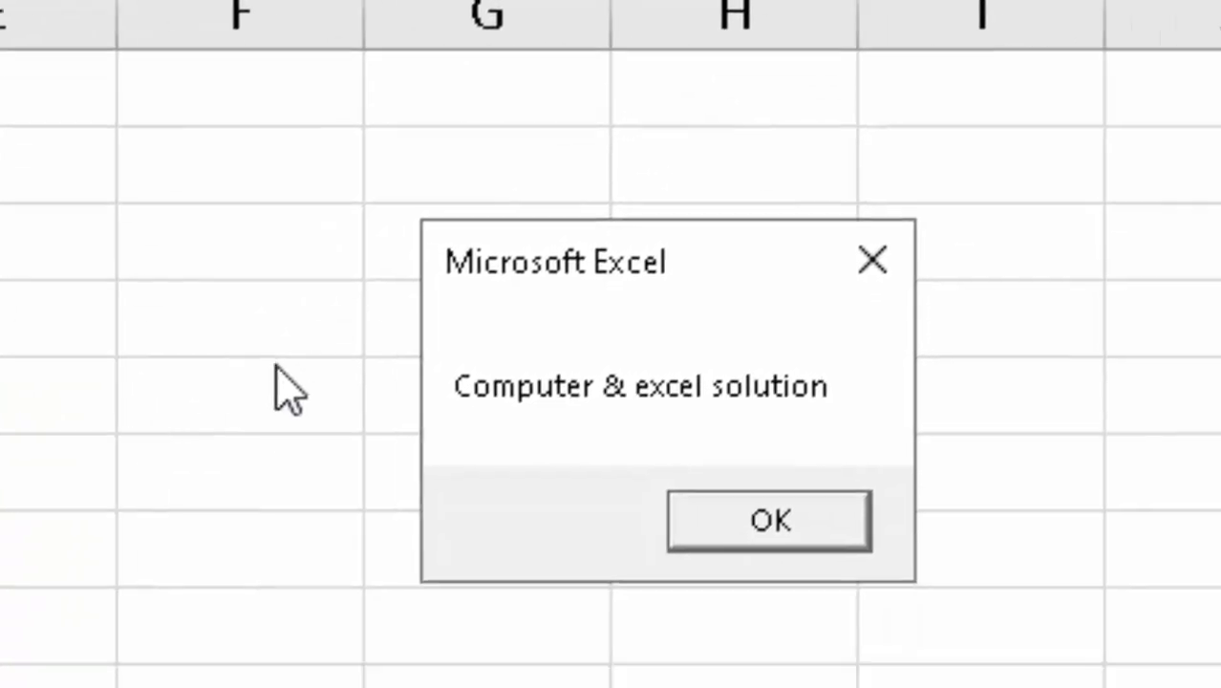
pyautogui.moveTo(697, 262); pyautogui.dragTo(518, 174)
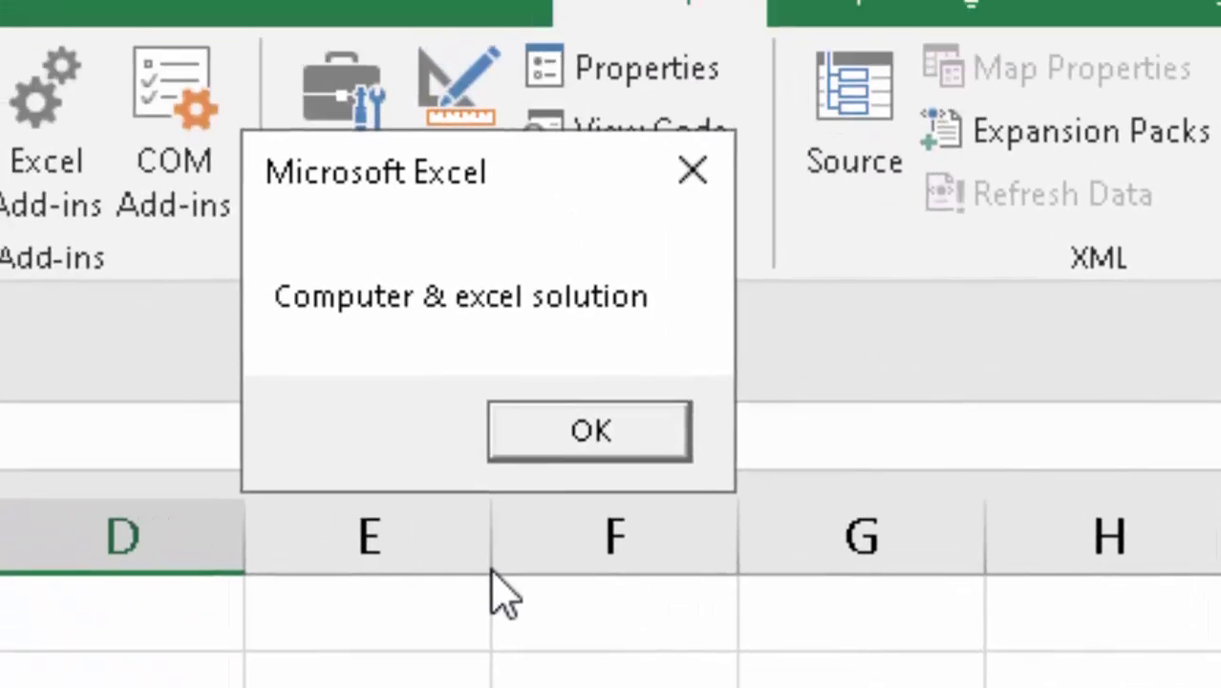
pyautogui.click(559, 449)
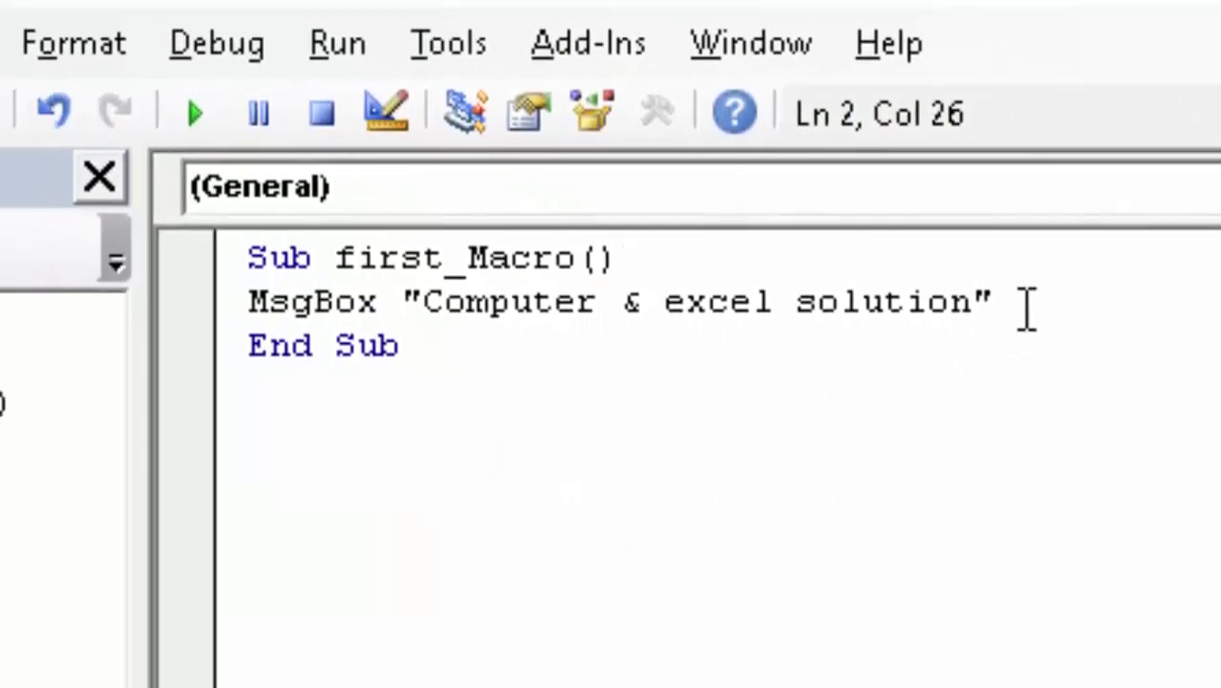
pyautogui.click(1025, 309)
# - Add a second line, Msgbox "5467", and rerun first_Macro through both messages
pyautogui.press('Return')
pyautogui.write('Ms')
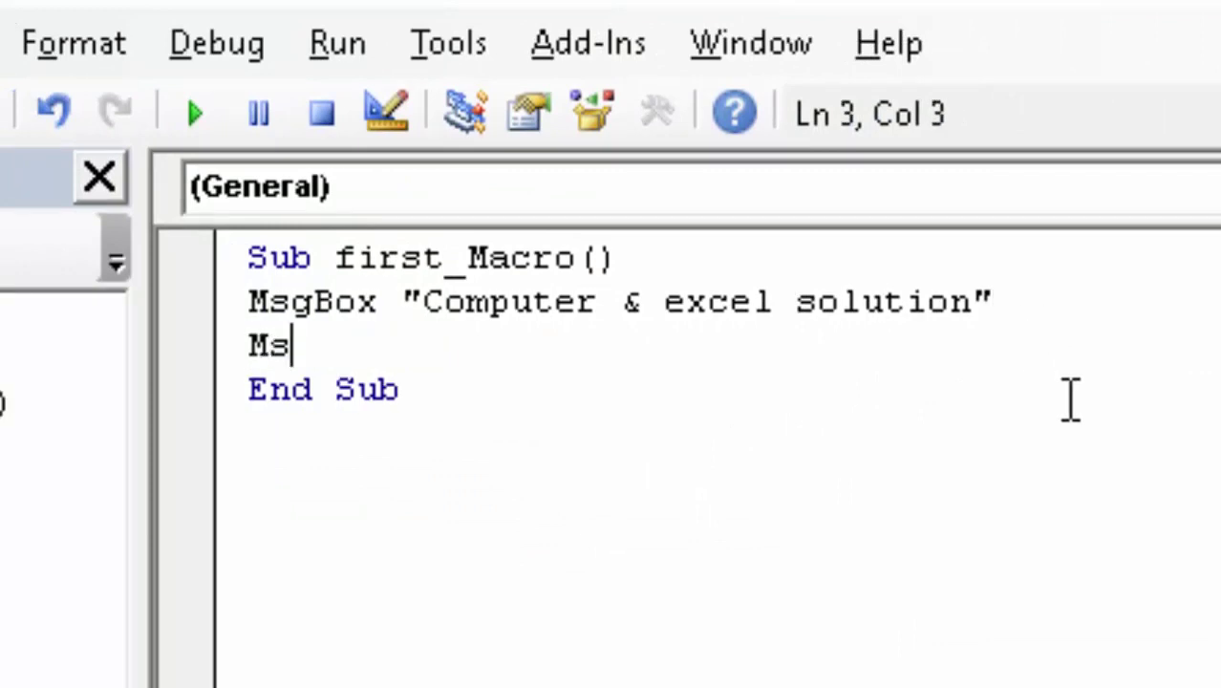
pyautogui.write('gbo')
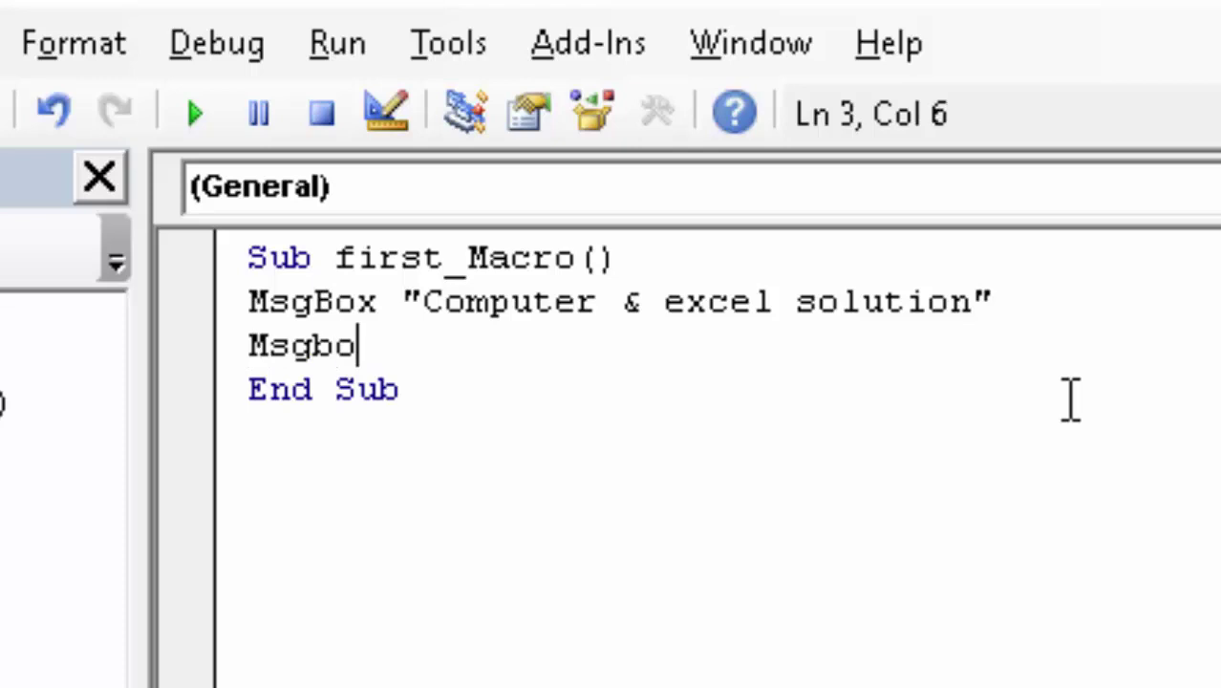
pyautogui.write('x "5467')
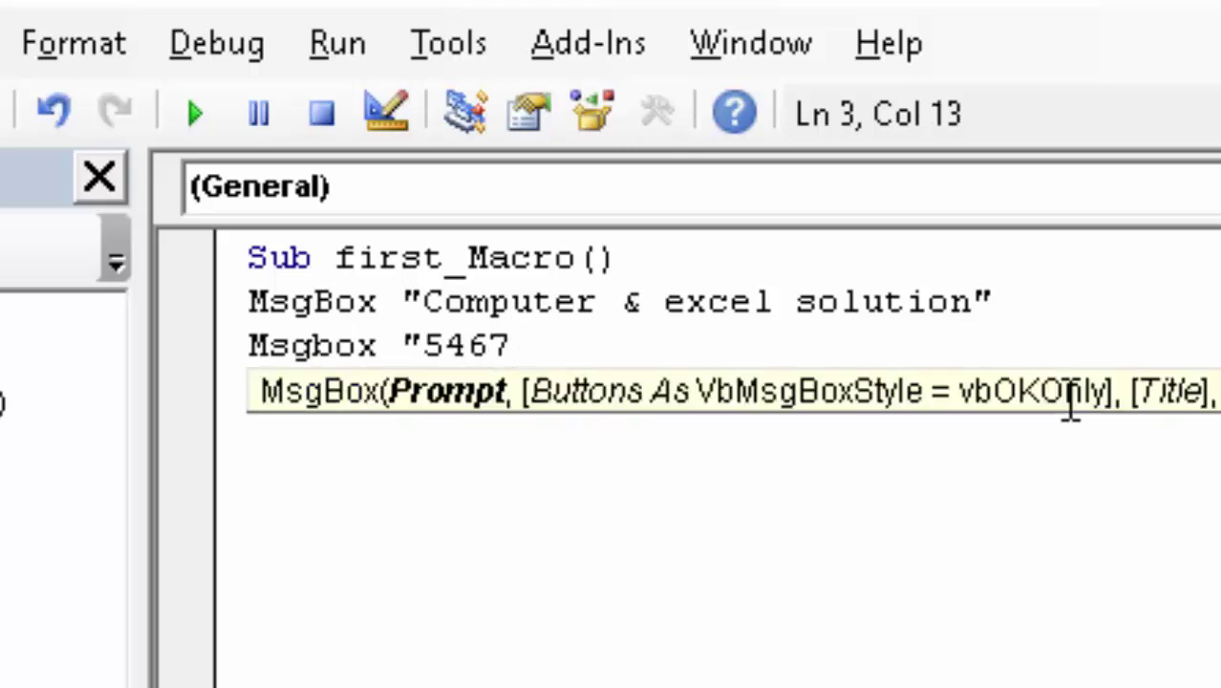
pyautogui.write('"')
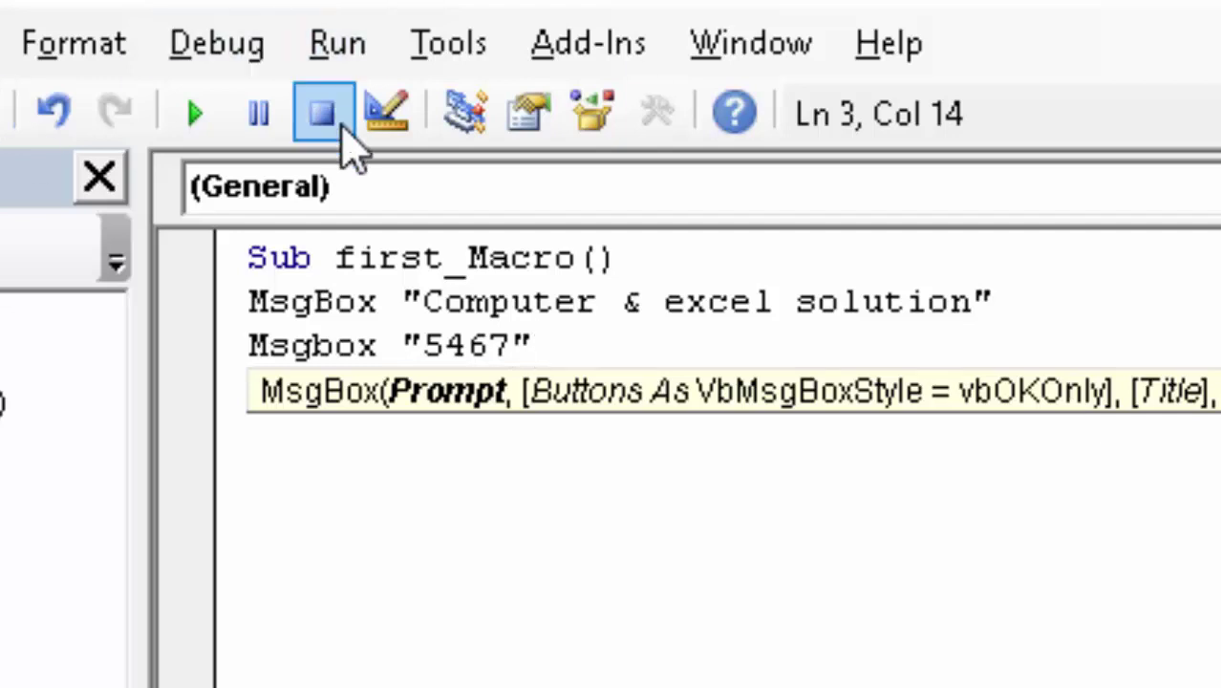
pyautogui.click(349, 72)
pyautogui.click(397, 101)
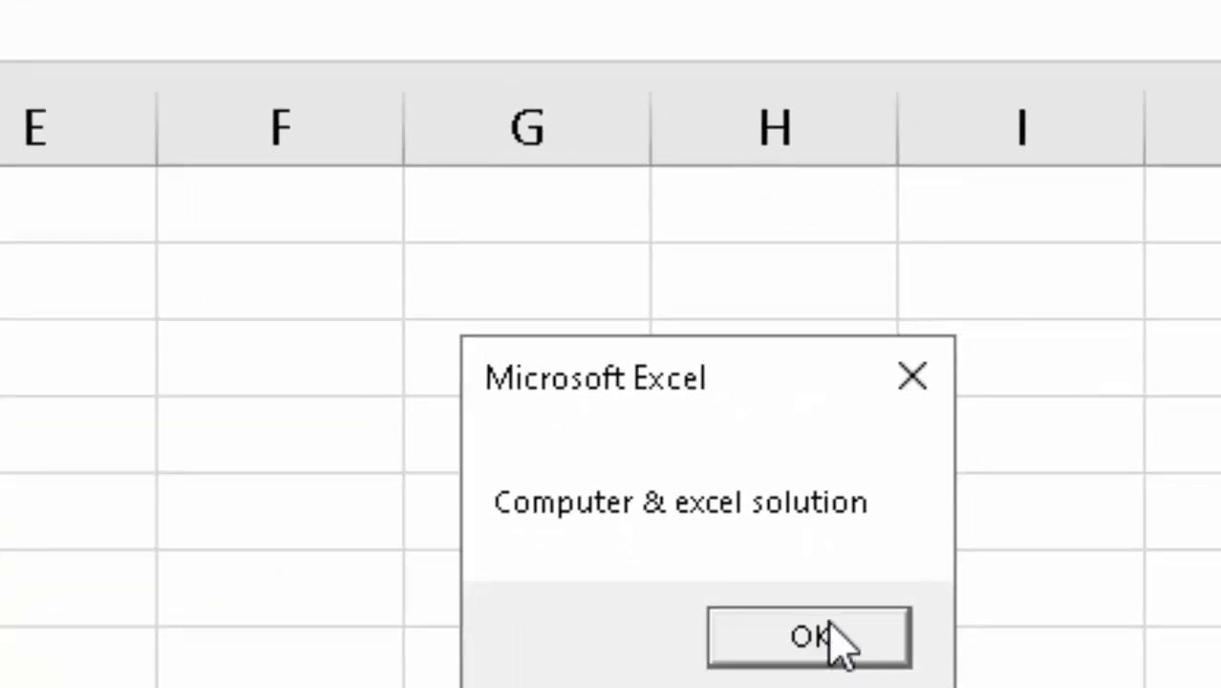
pyautogui.click(831, 635)
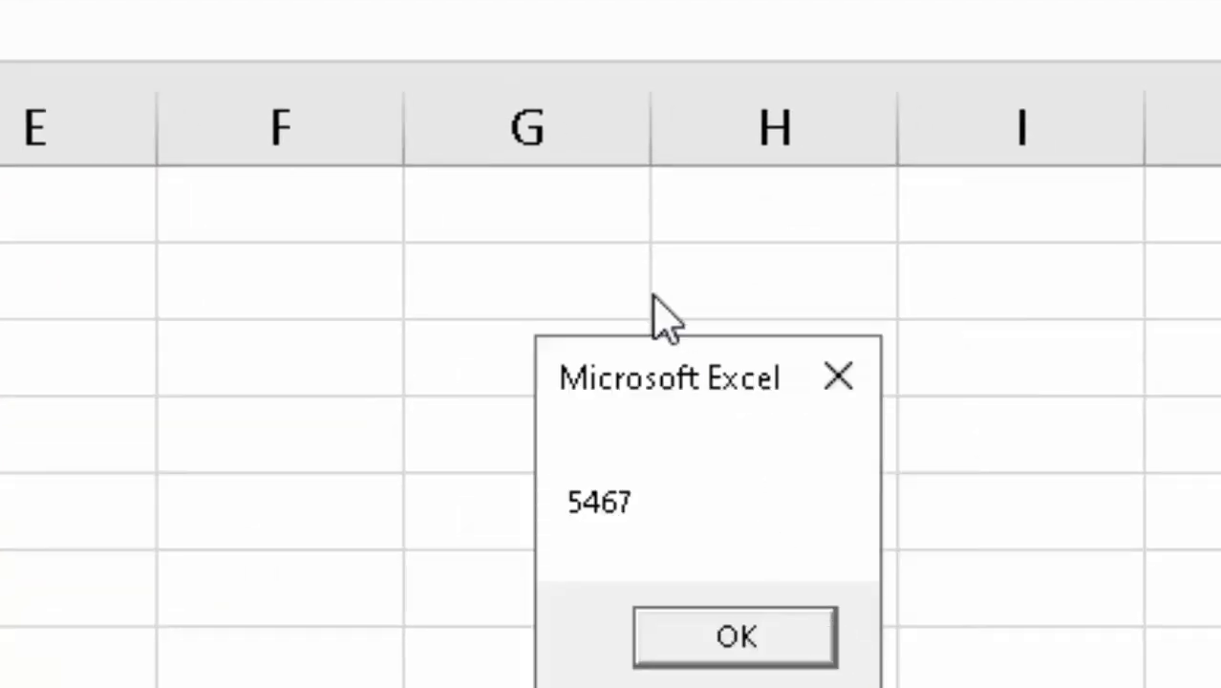
pyautogui.click(698, 650)
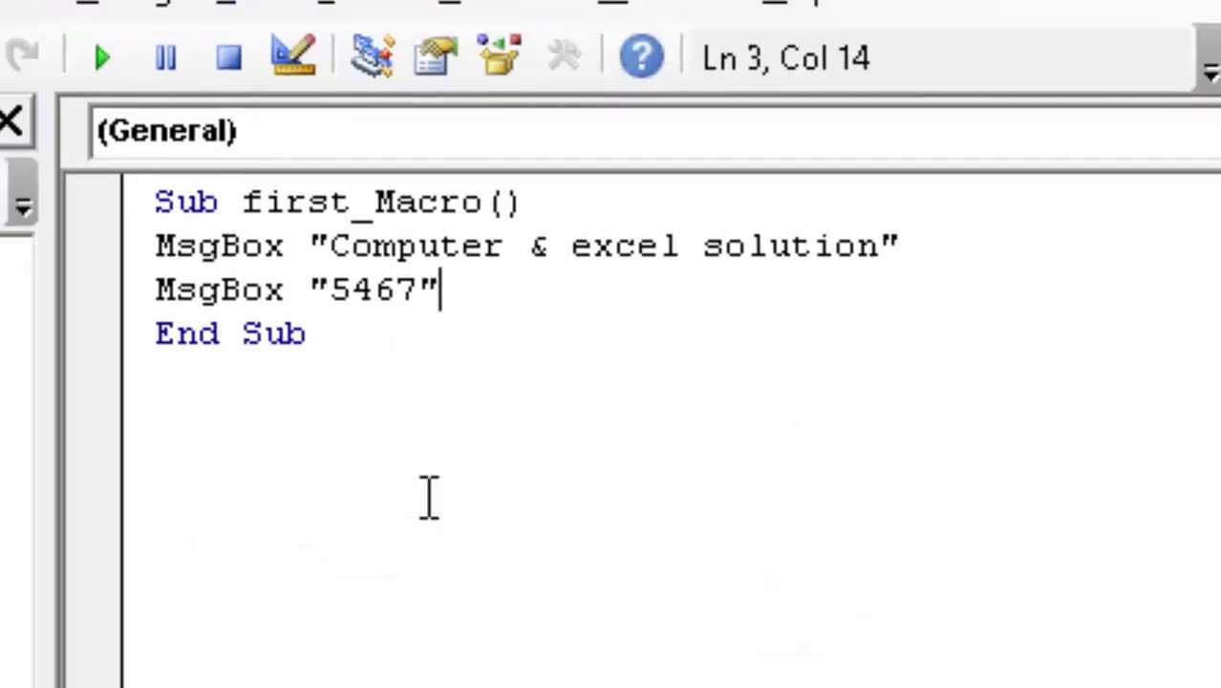
# - Add a third line, Msgbox 789056, and rerun first_Macro through all three messages
pyautogui.press('Return')
pyautogui.write('M')
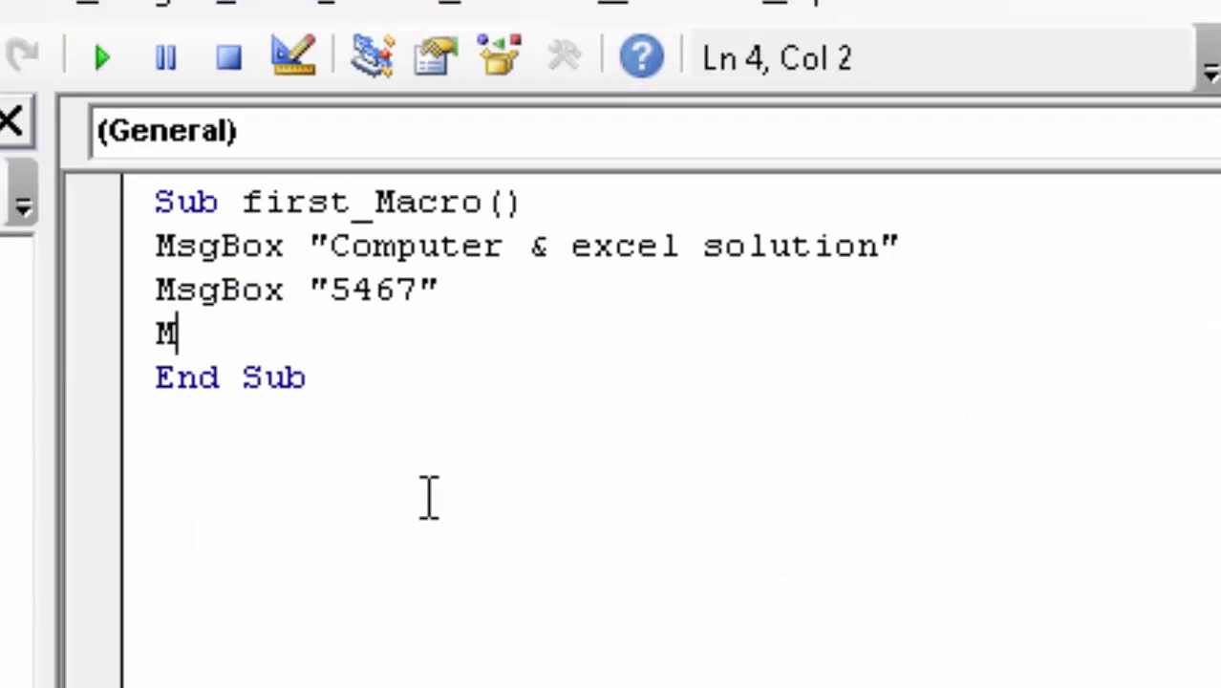
pyautogui.write('sgb')
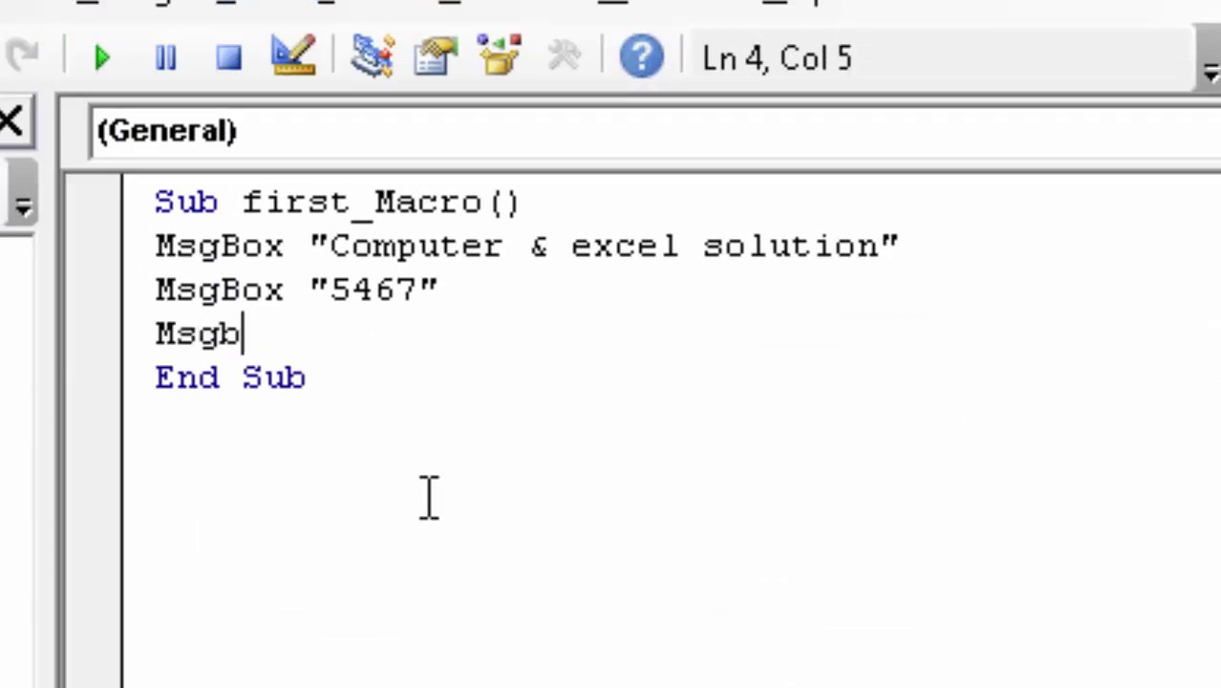
pyautogui.write('ox 78')
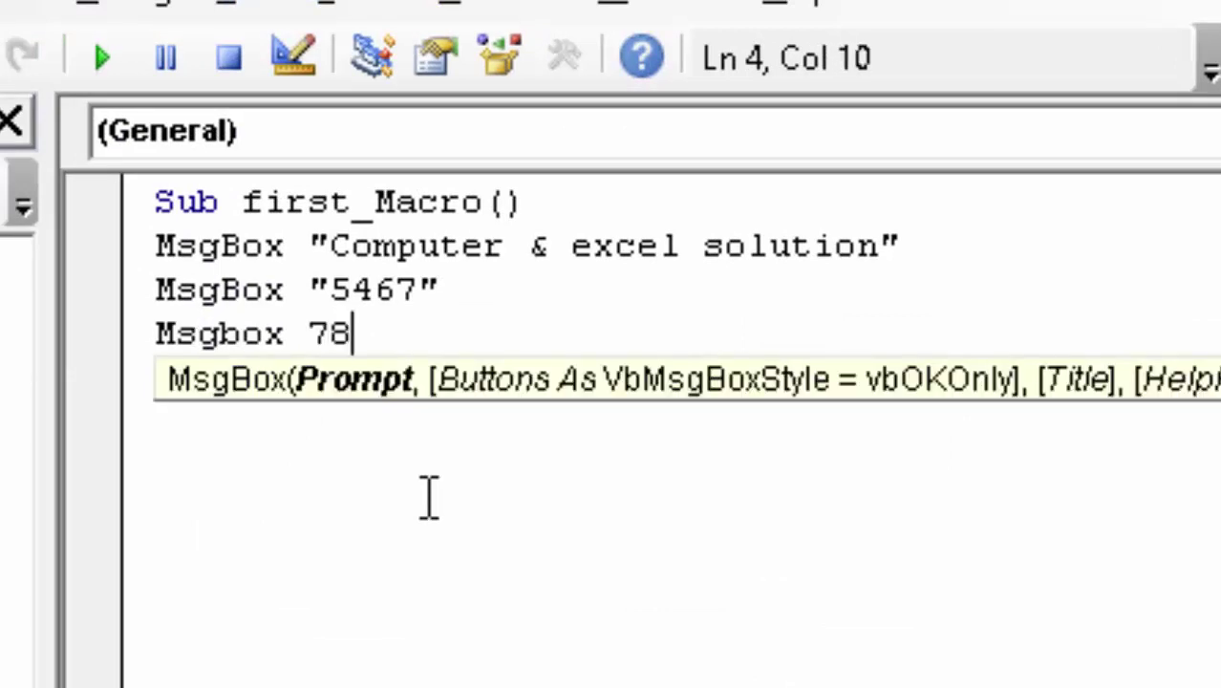
pyautogui.write('9056')
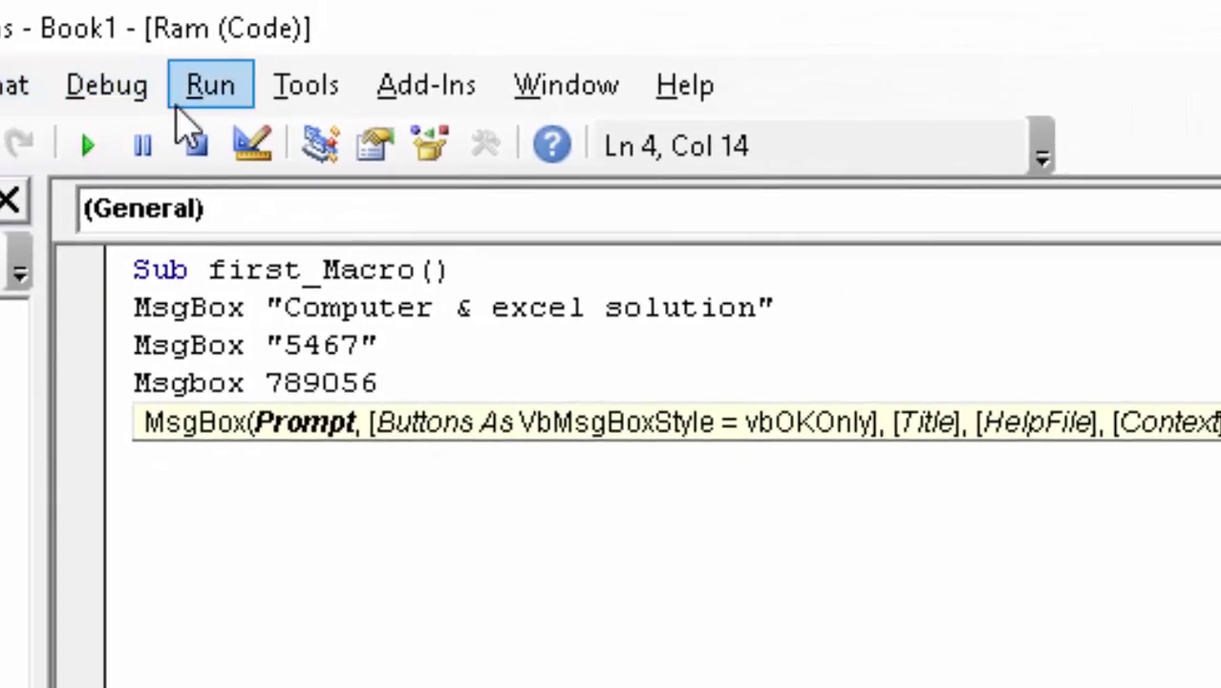
pyautogui.click(179, 107)
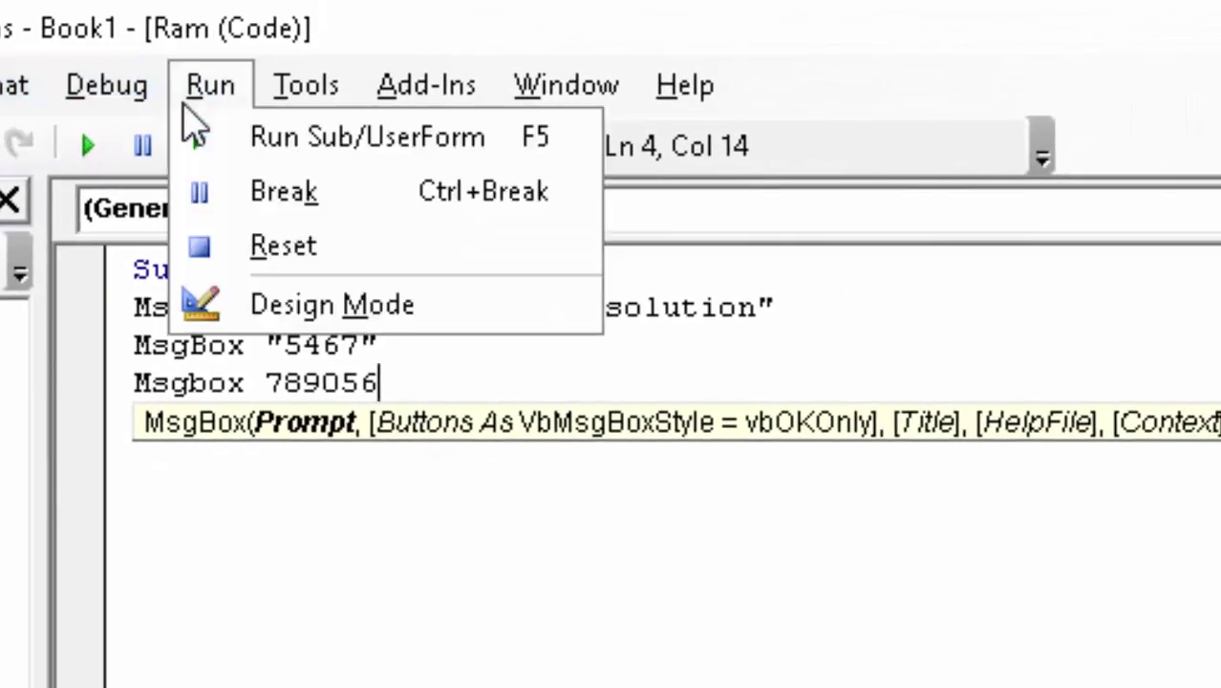
pyautogui.click(273, 138)
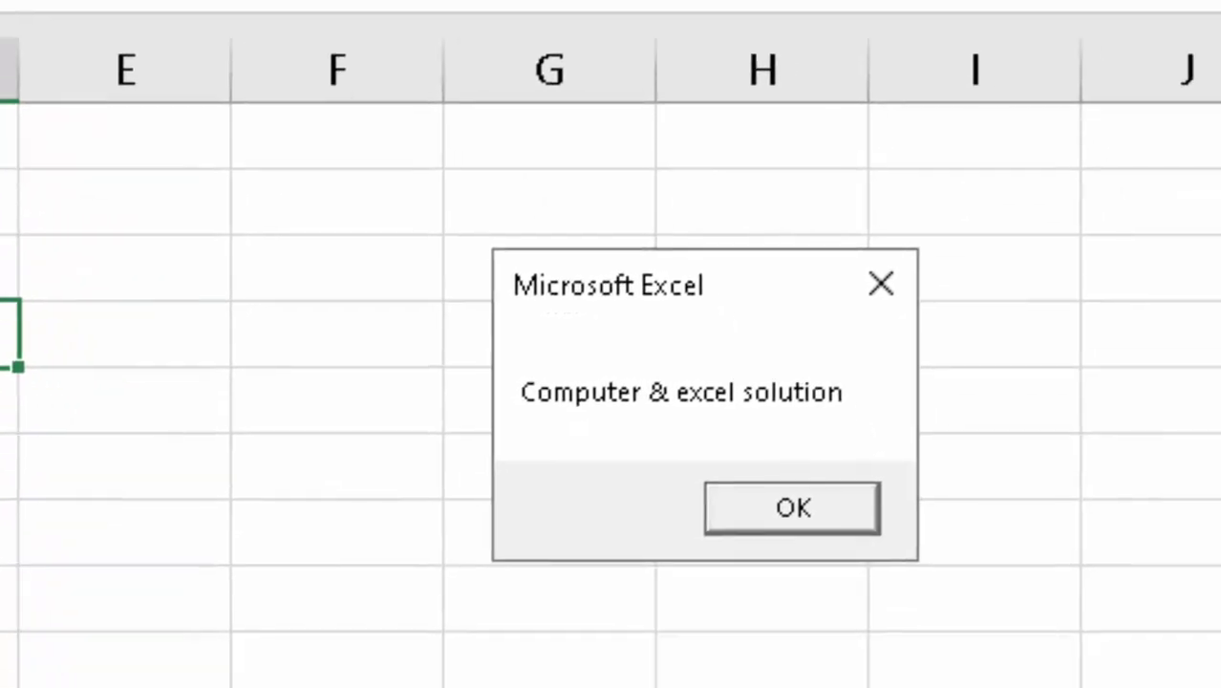
pyautogui.click(795, 508)
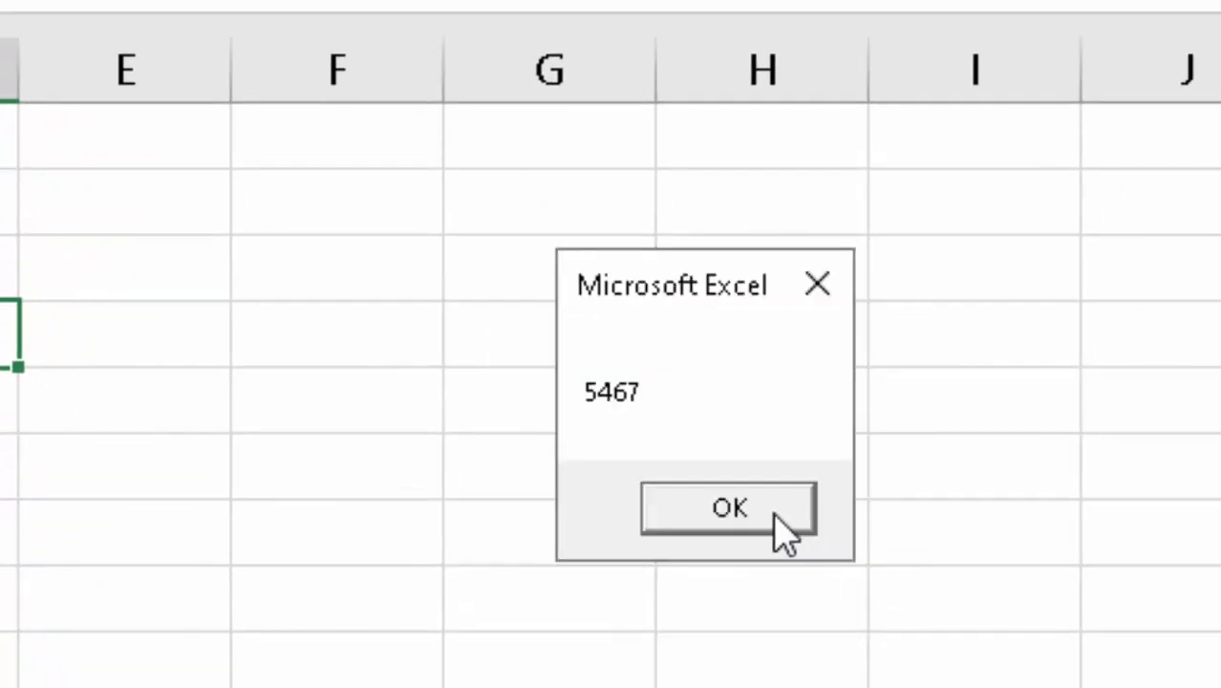
pyautogui.click(777, 516)
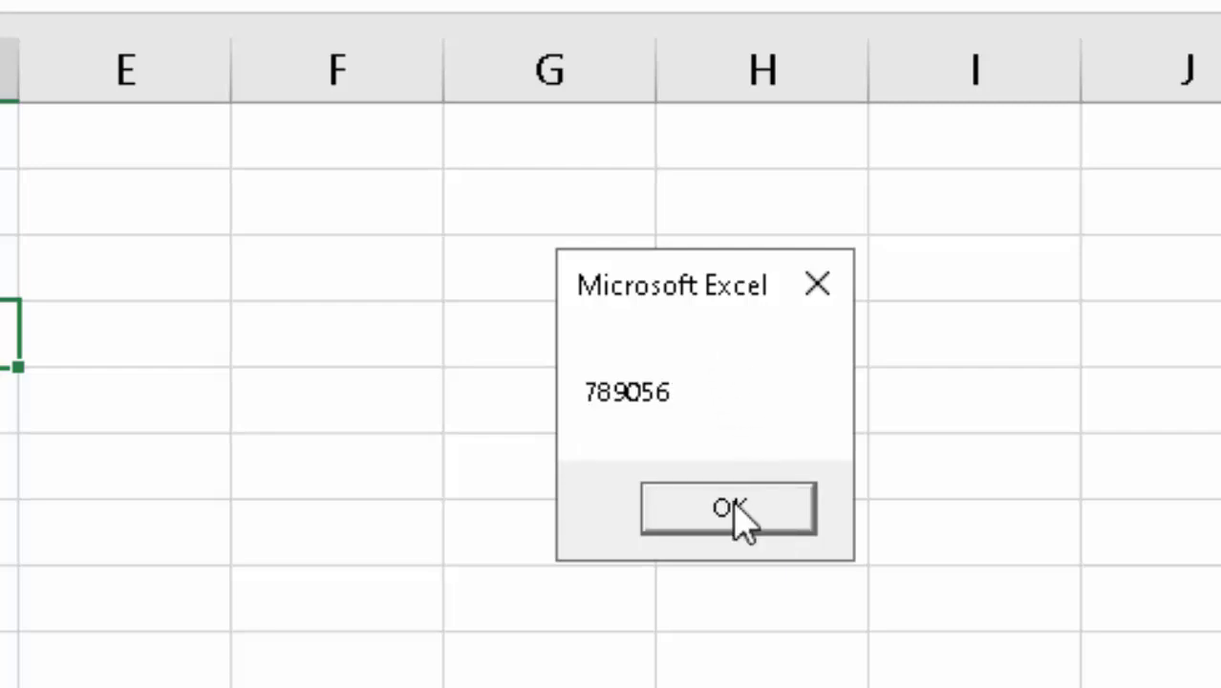
pyautogui.click(734, 505)
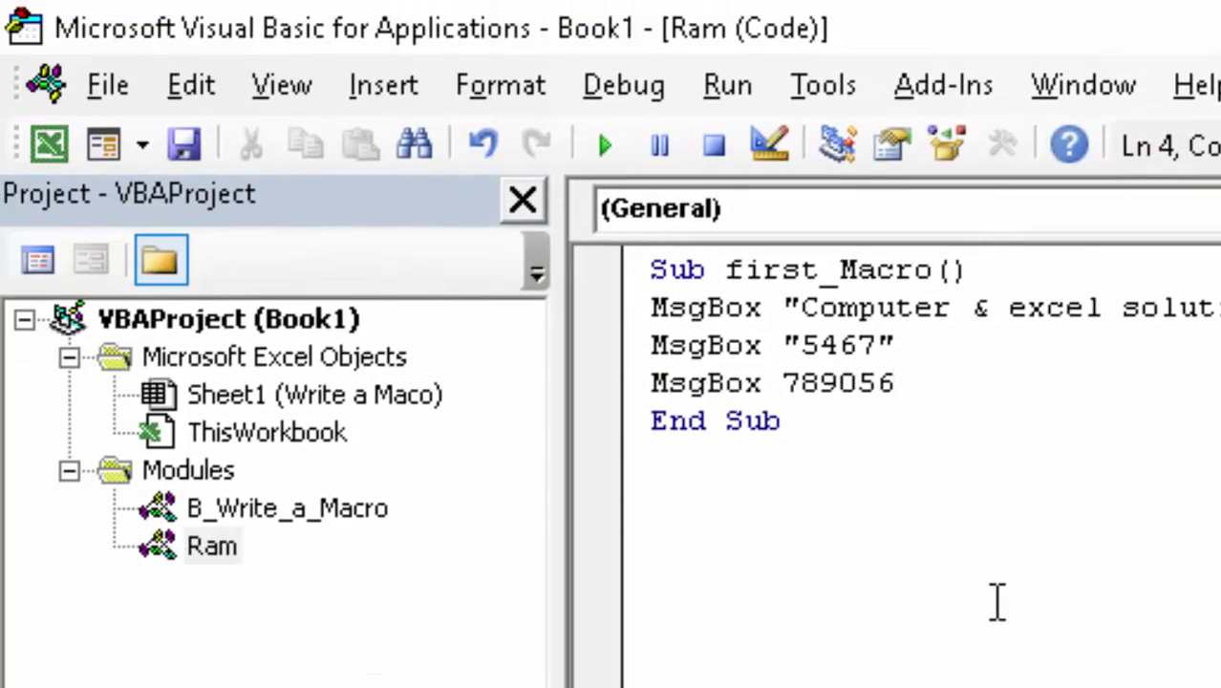